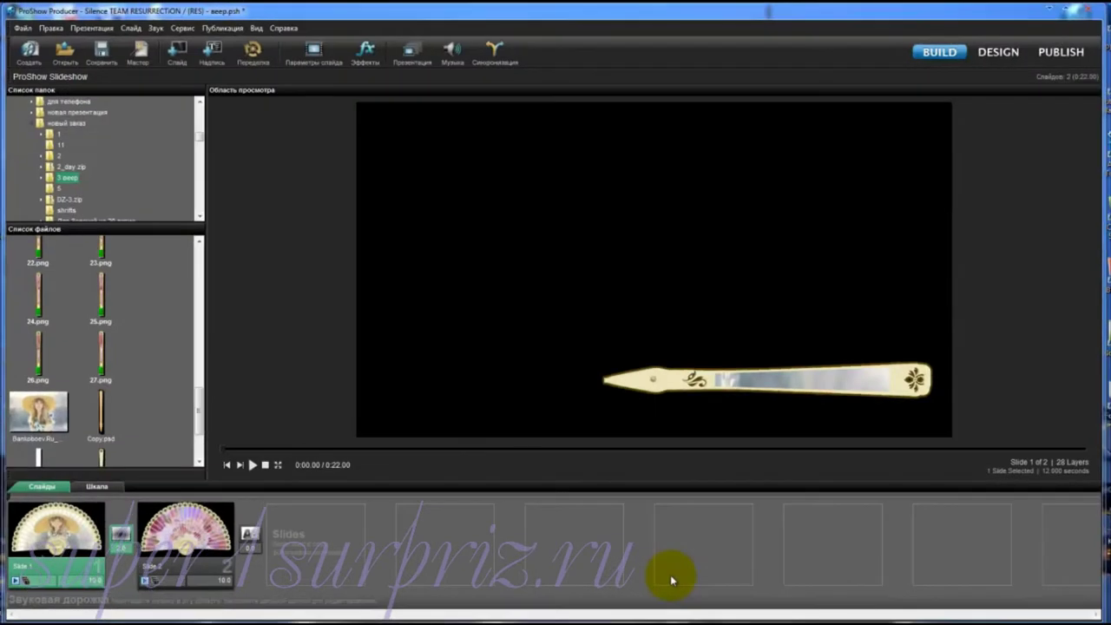
Play the fan slideshow preview in ProShow Producer, then restart it from the beginning.
{"action": "left_click", "coordinate": [251, 464]}
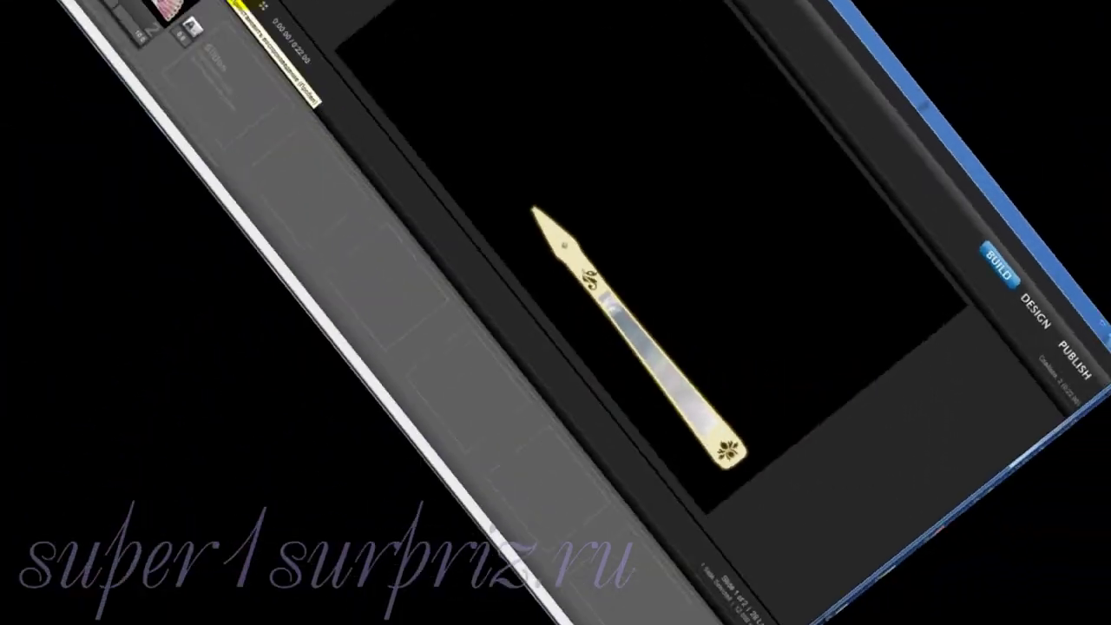
{"action": "left_click", "coordinate": [251, 466]}
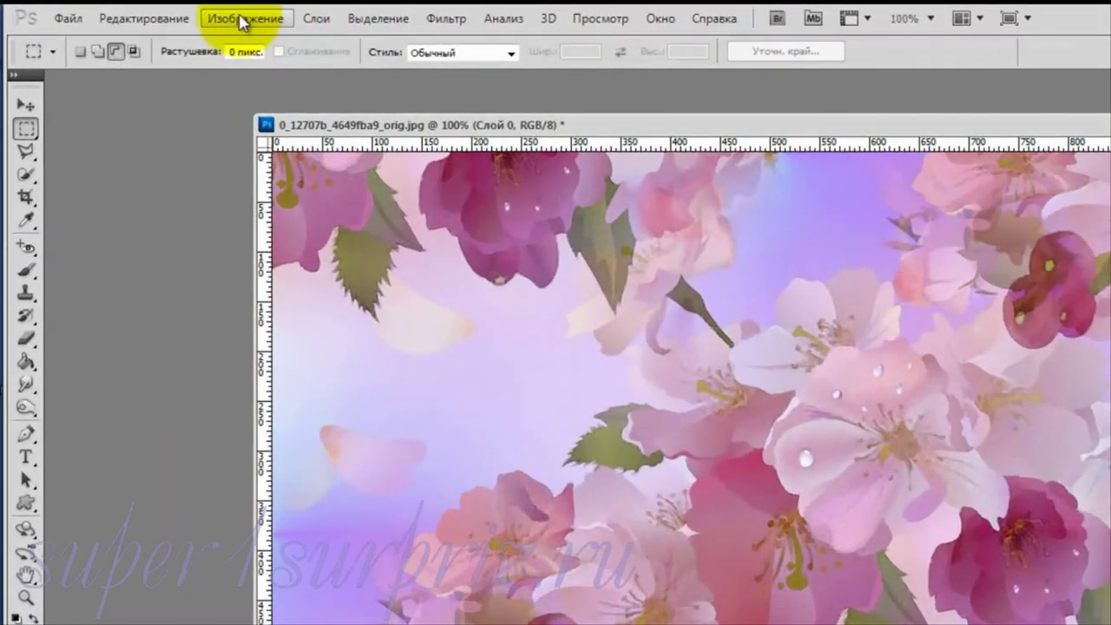
Confirm in Image Size that the blossom image is 1024 × 768 pixels.
{"action": "left_click", "coordinate": [242, 24]}
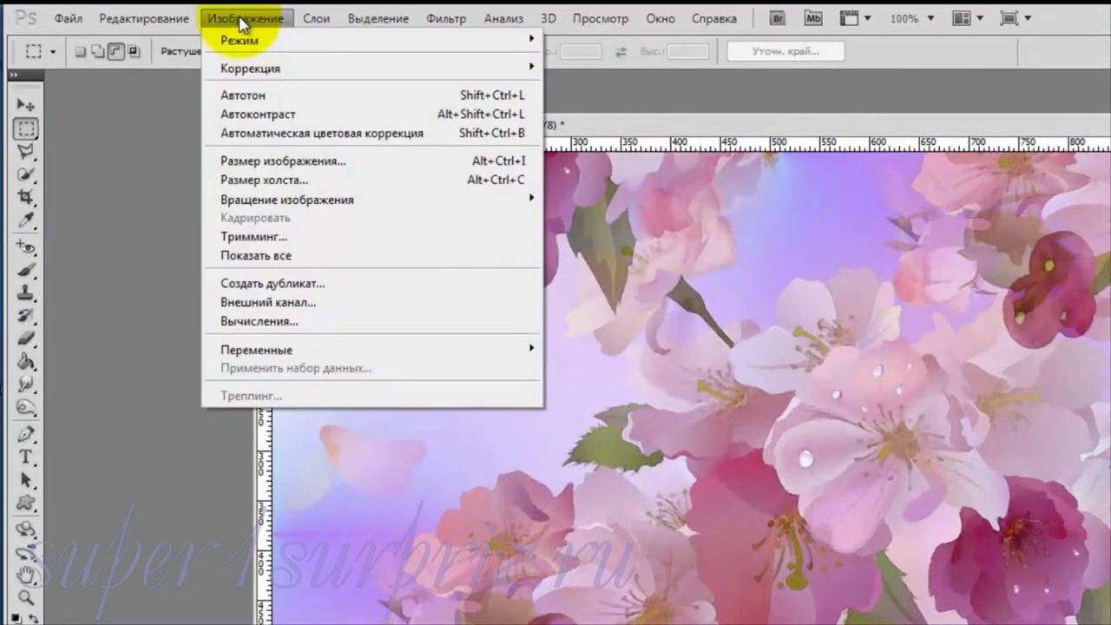
{"action": "left_click", "coordinate": [247, 161]}
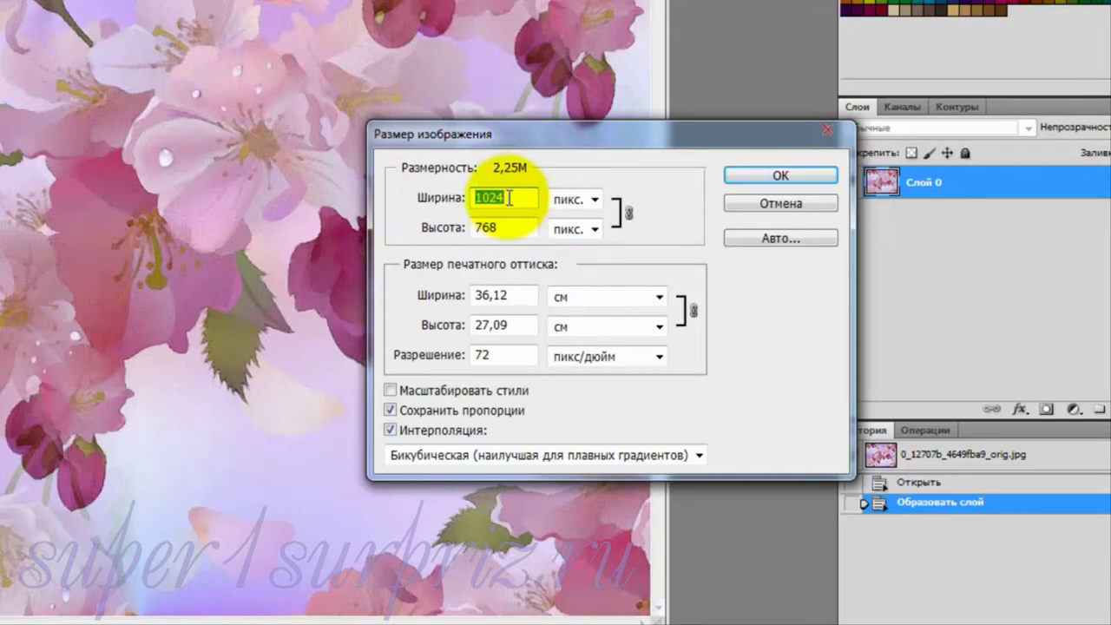
{"action": "left_click", "coordinate": [792, 177]}
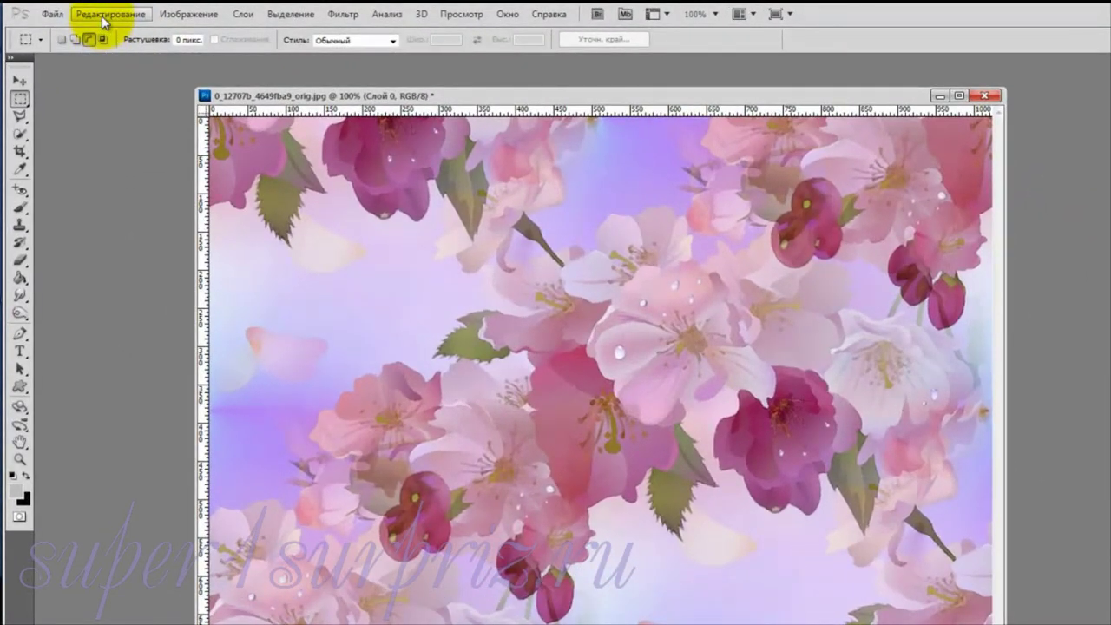
Set grid preferences to a near-black custom colour, gridline every 38 px, 1 subdivision.
{"action": "left_click", "coordinate": [102, 16]}
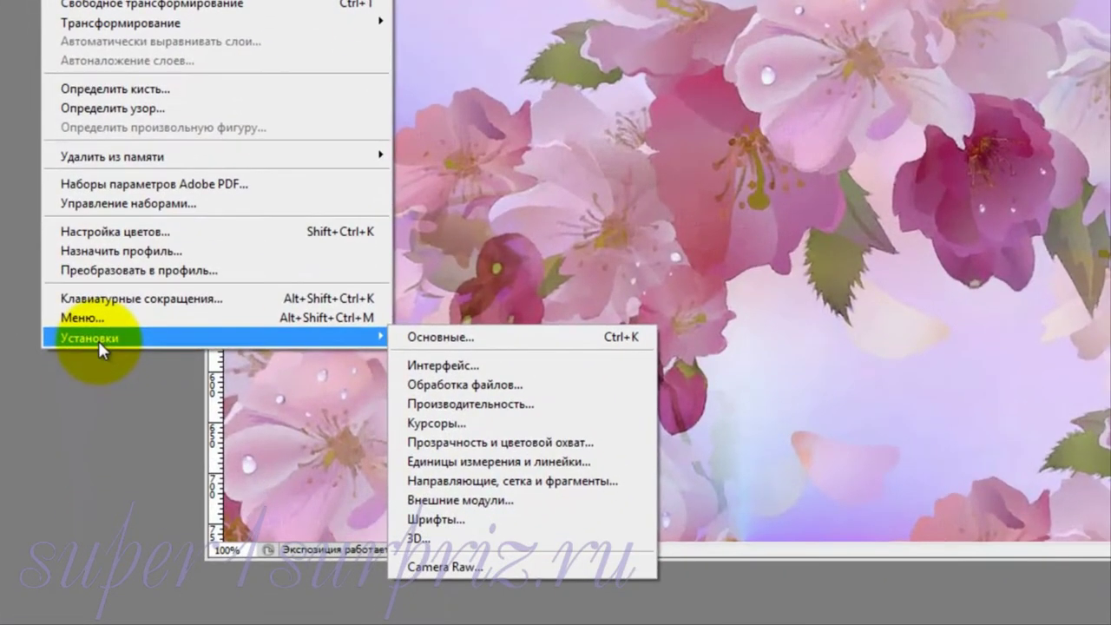
{"action": "left_click", "coordinate": [562, 482]}
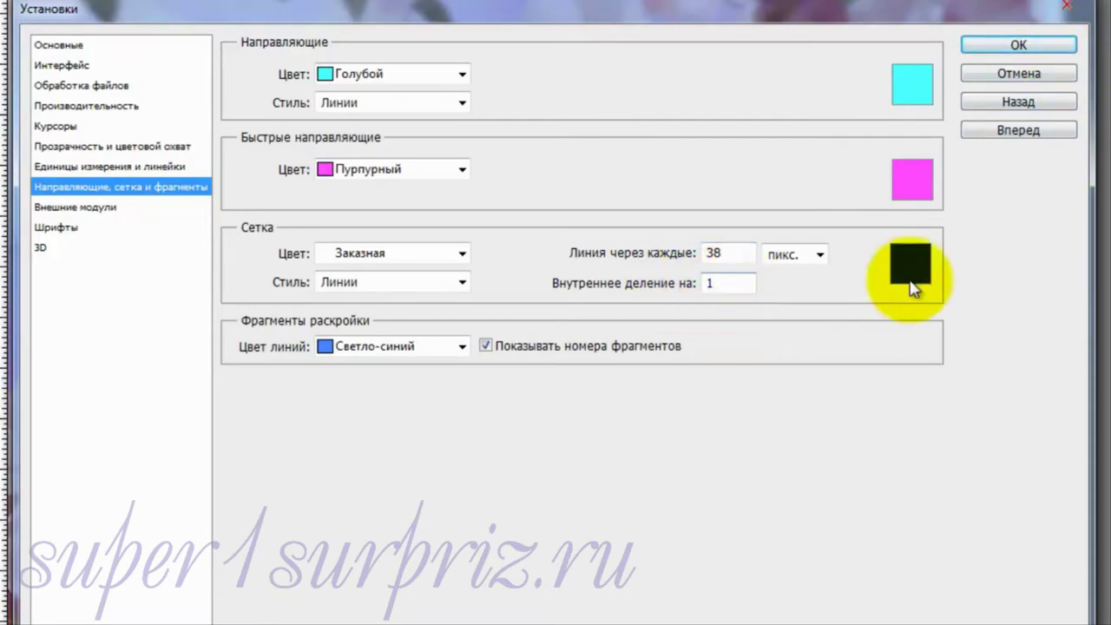
{"action": "left_click", "coordinate": [1019, 44]}
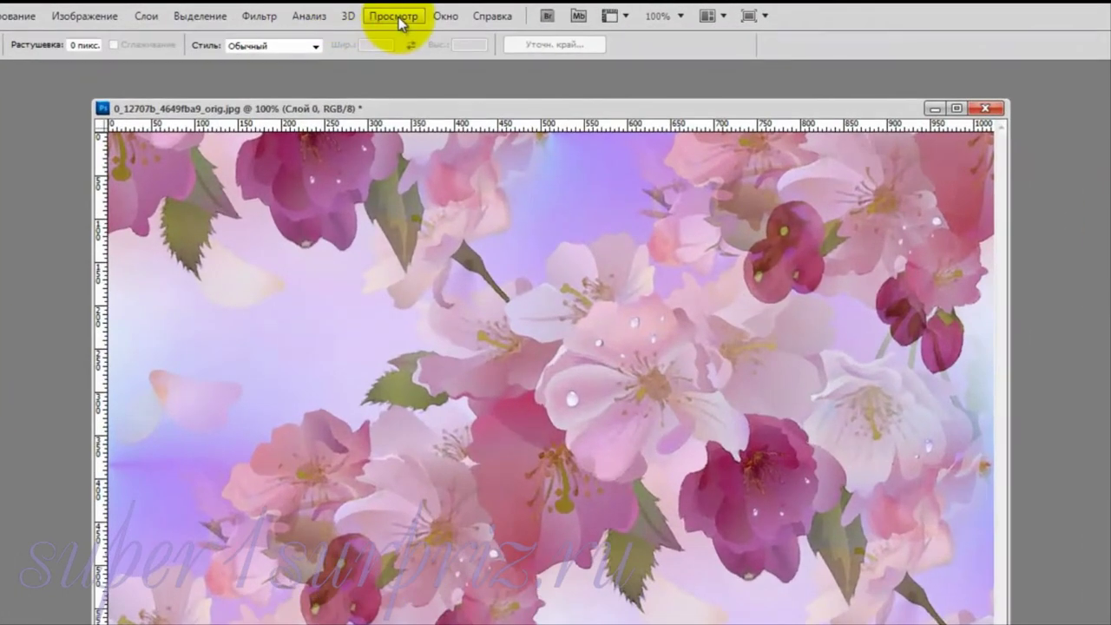
Turn on the grid over the blossom image and shift its window slightly right.
{"action": "left_click", "coordinate": [402, 21]}
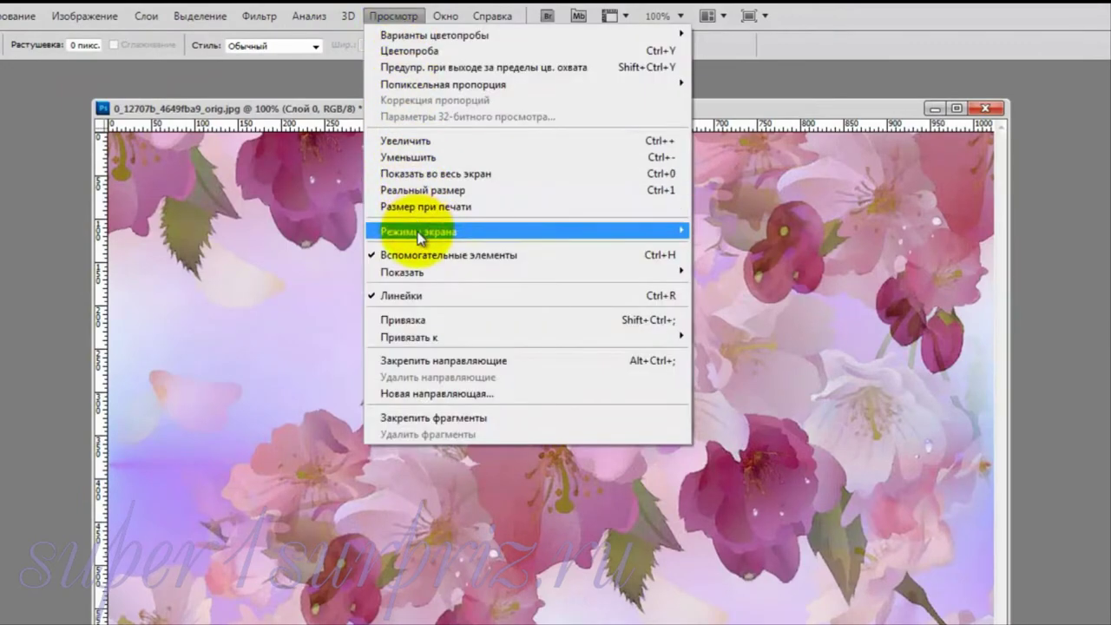
{"action": "mouse_move", "coordinate": [521, 272]}
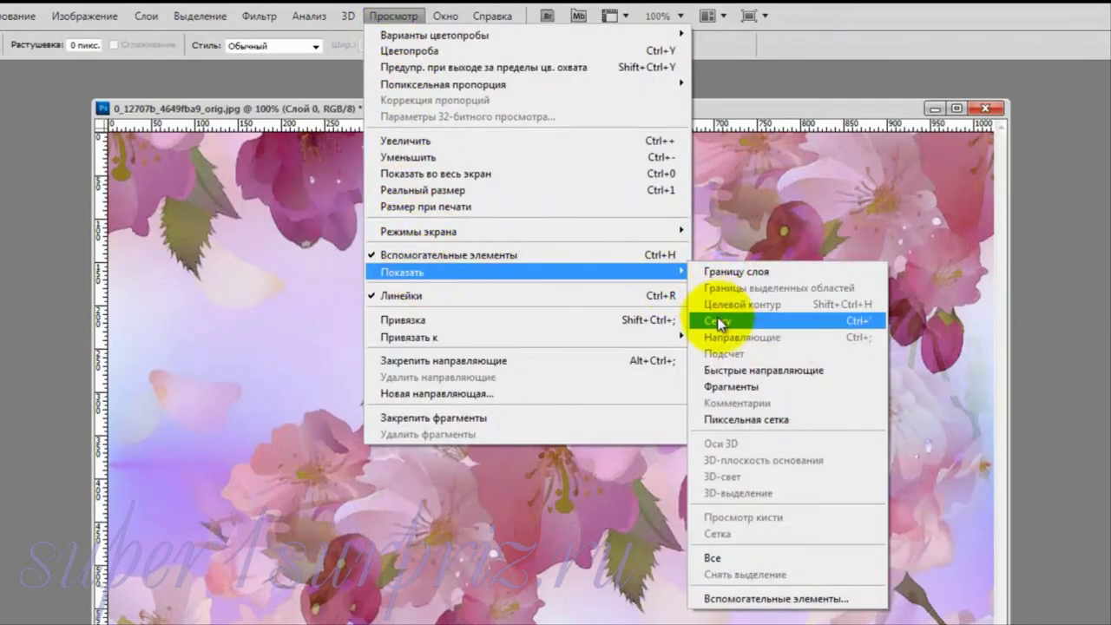
{"action": "left_click", "coordinate": [717, 319]}
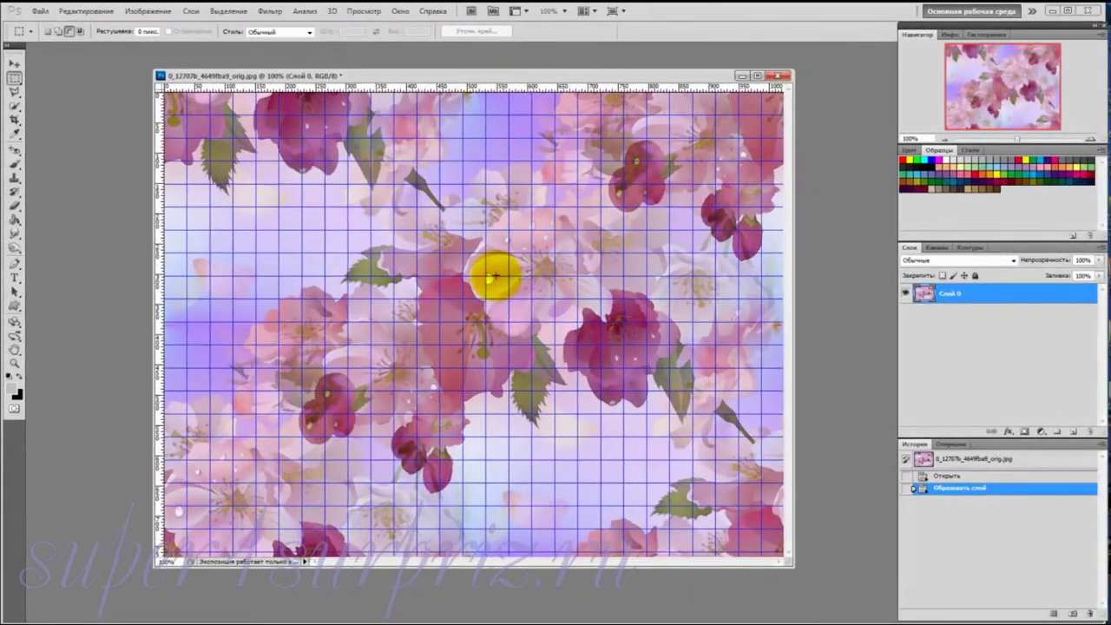
{"action": "scroll", "coordinate": [500, 239], "scroll_direction": "down", "scroll_amount": 1}
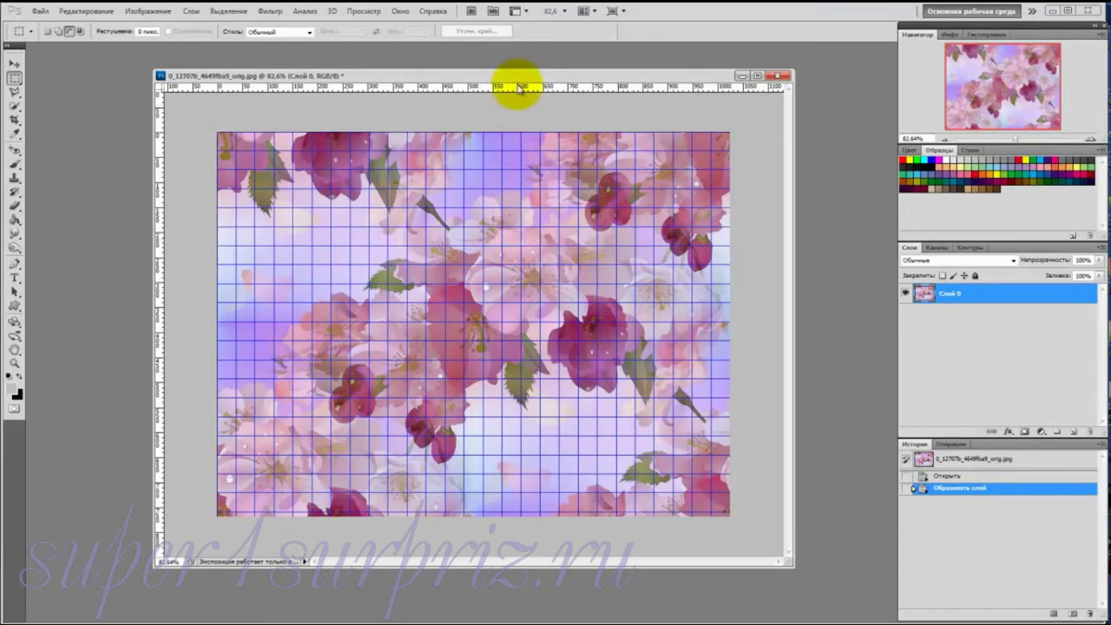
{"action": "left_click_drag", "start_coordinate": [514, 77], "coordinate": [574, 79]}
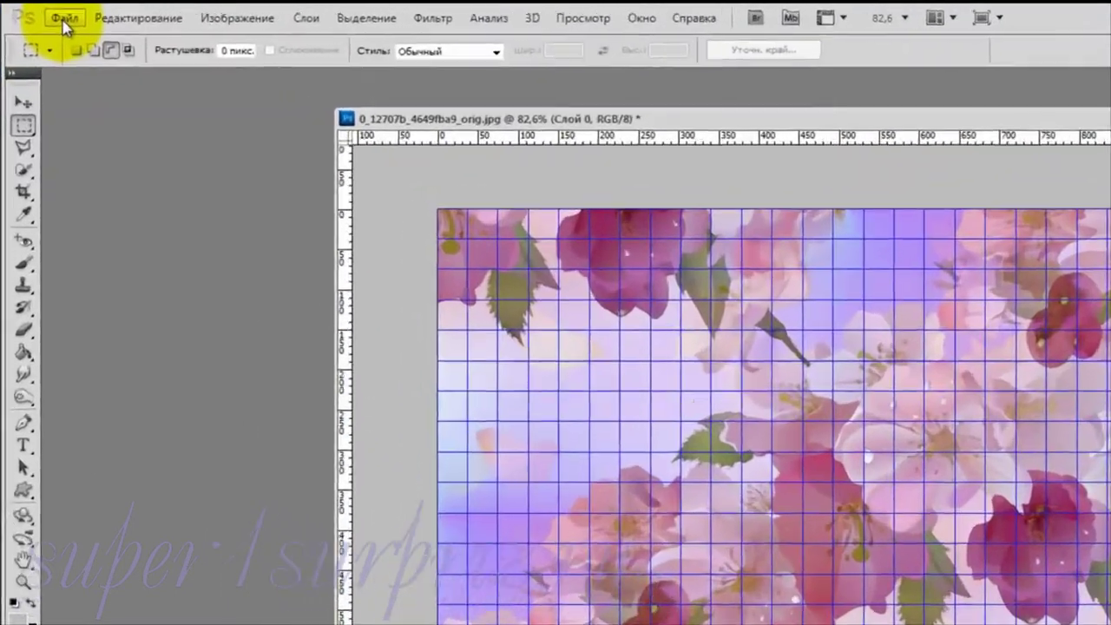
Open the заготовка.psd blade template.
{"action": "left_click", "coordinate": [39, 12]}
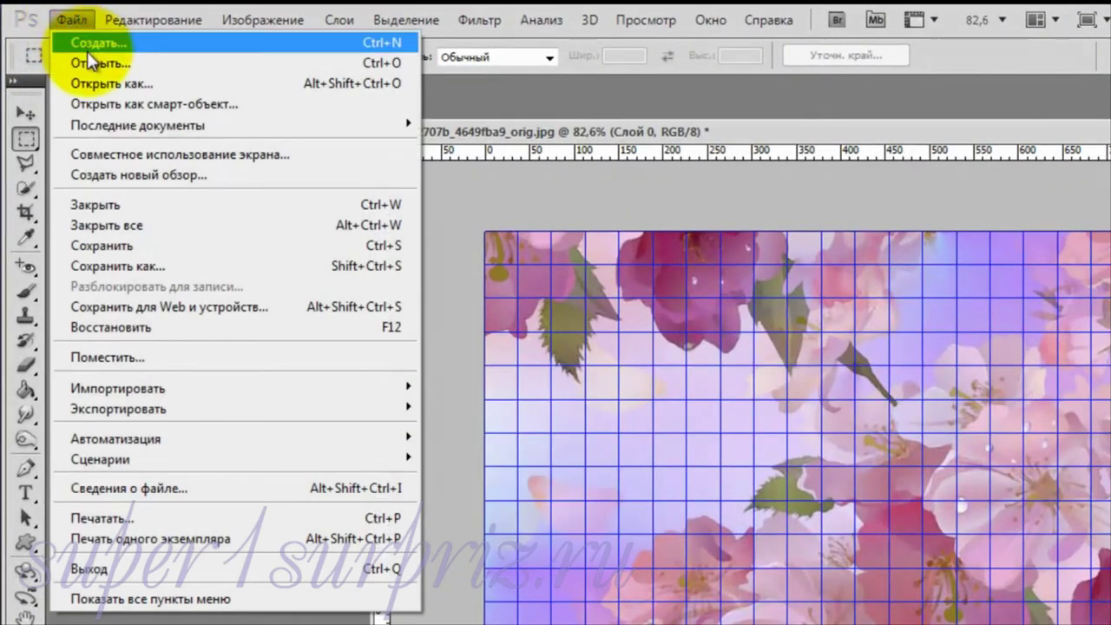
{"action": "left_click", "coordinate": [89, 58]}
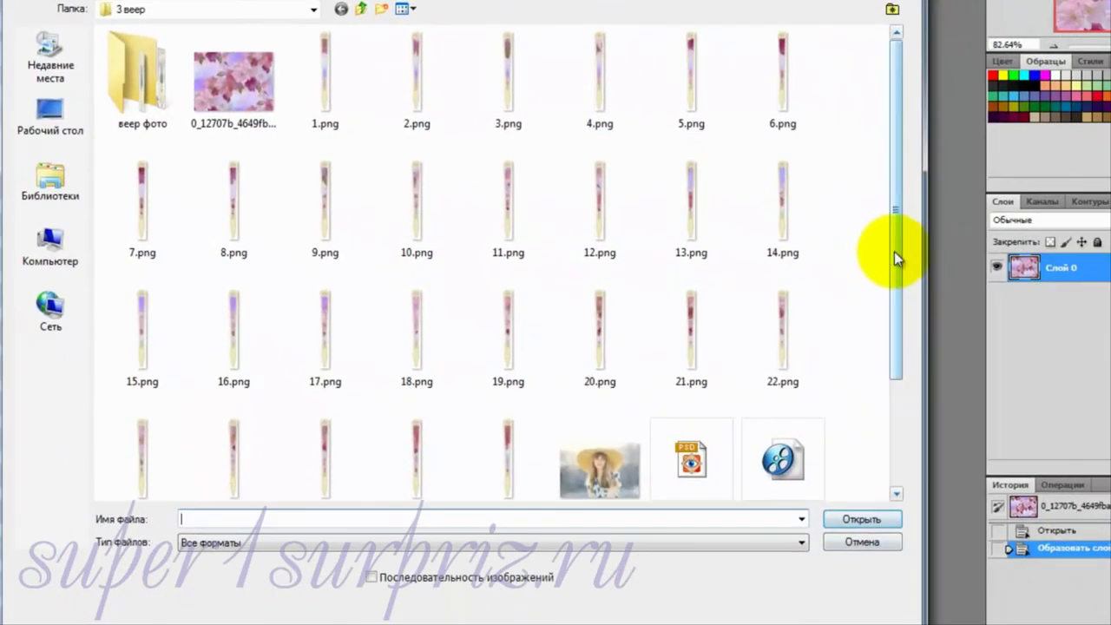
{"action": "left_click_drag", "start_coordinate": [895, 252], "coordinate": [894, 396]}
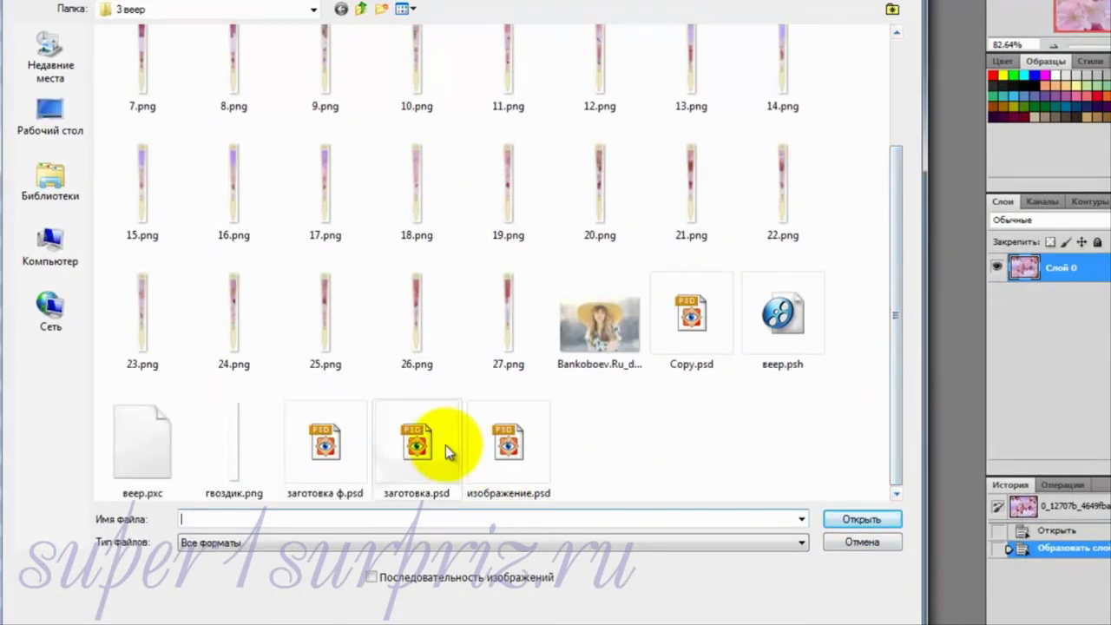
{"action": "left_click", "coordinate": [421, 443]}
{"action": "left_click", "coordinate": [861, 523]}
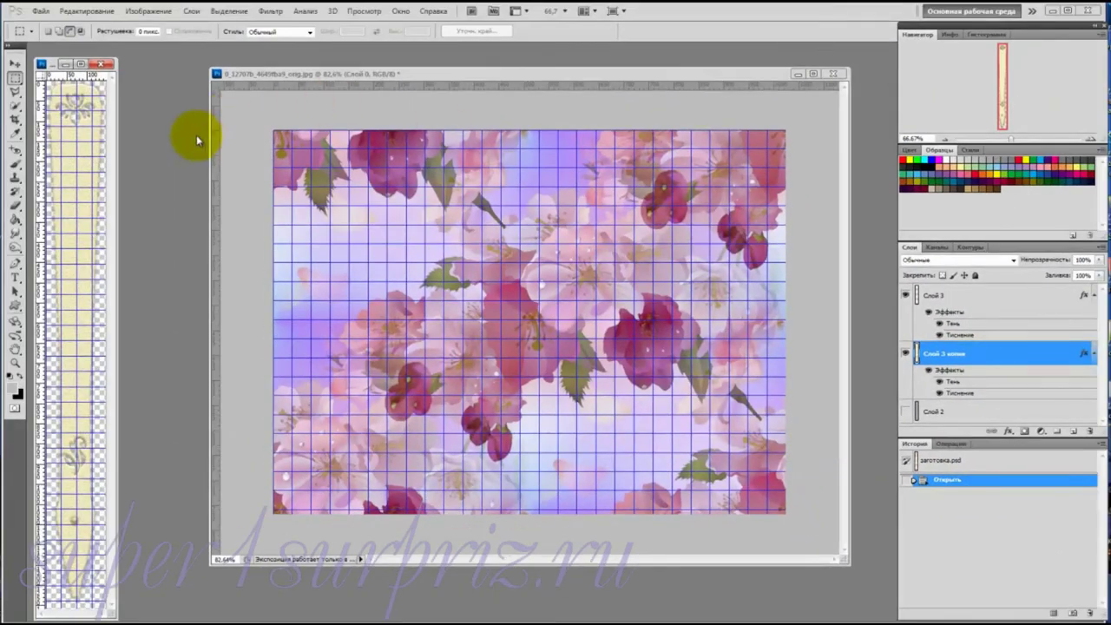
Hide the template's Слой 2 and Слой 3 layers, leaving Слой 3 копия visible.
{"action": "left_click", "coordinate": [906, 412]}
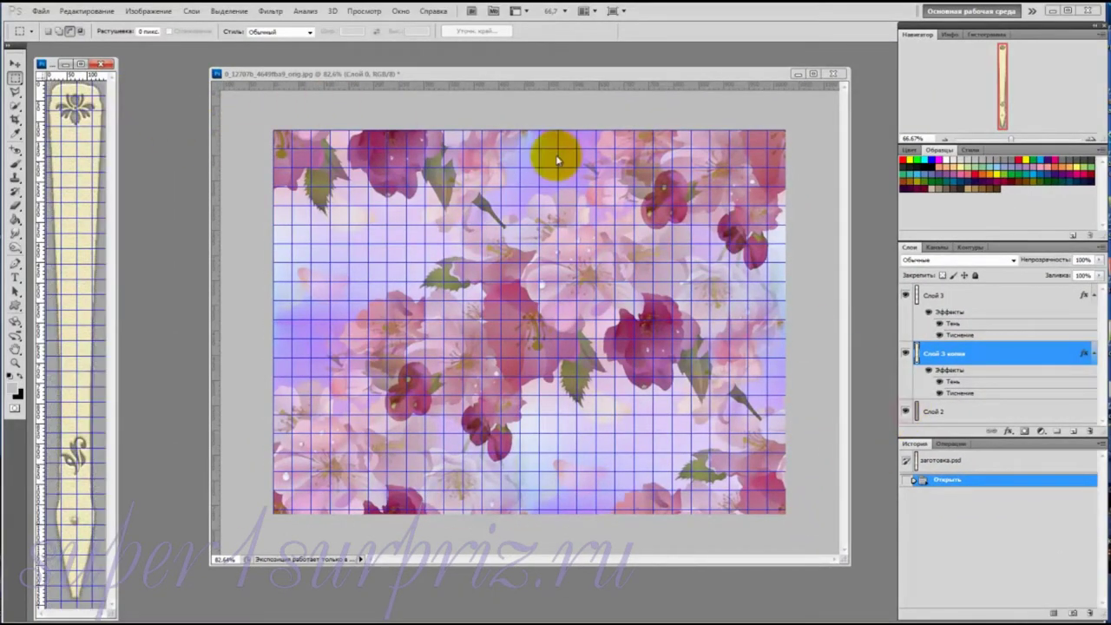
{"action": "left_click_drag", "start_coordinate": [56, 65], "coordinate": [95, 59]}
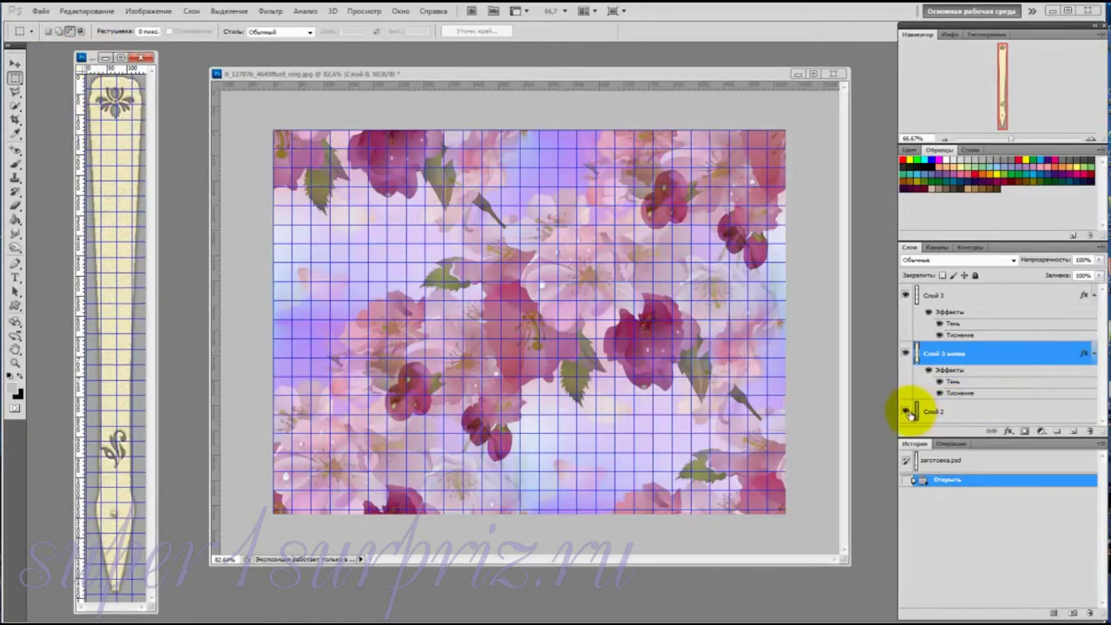
{"action": "left_click", "coordinate": [906, 412]}
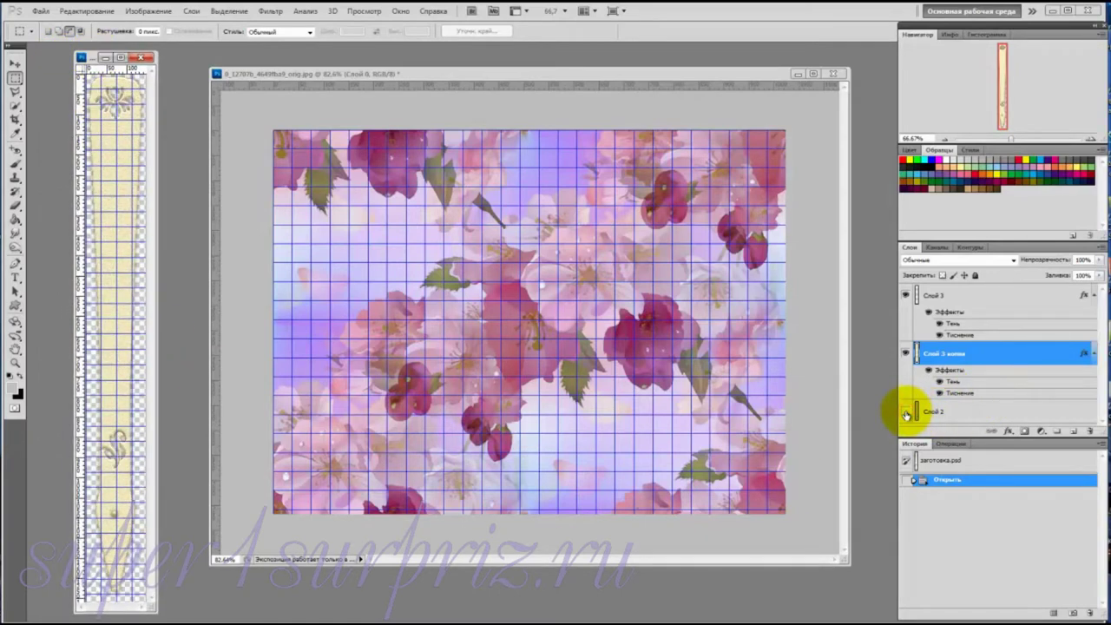
{"action": "left_click", "coordinate": [906, 413]}
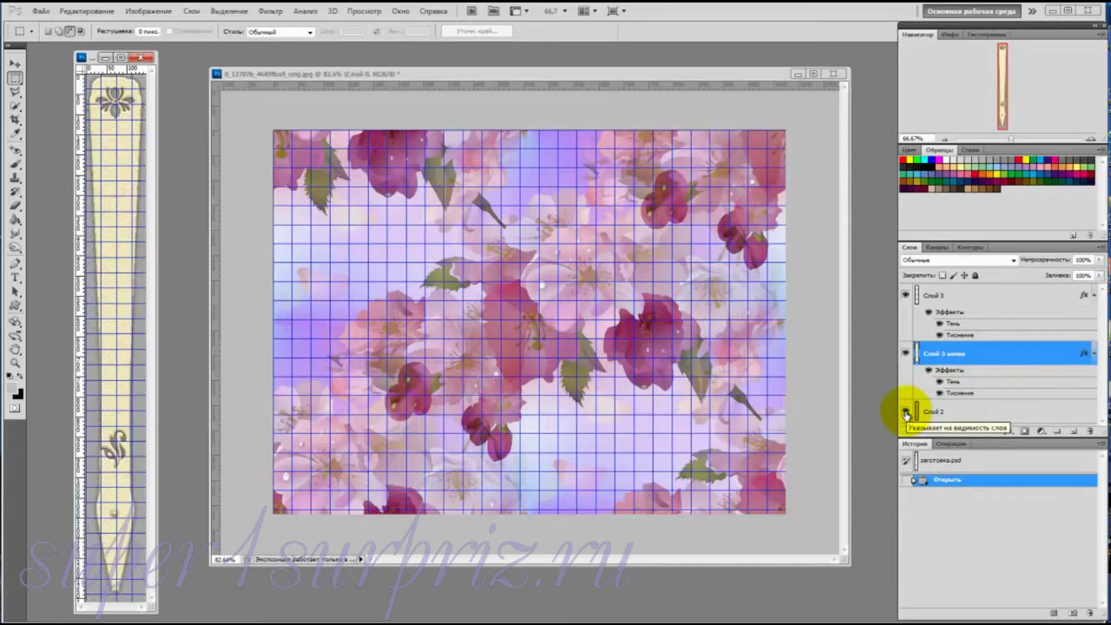
{"action": "left_click", "coordinate": [907, 357]}
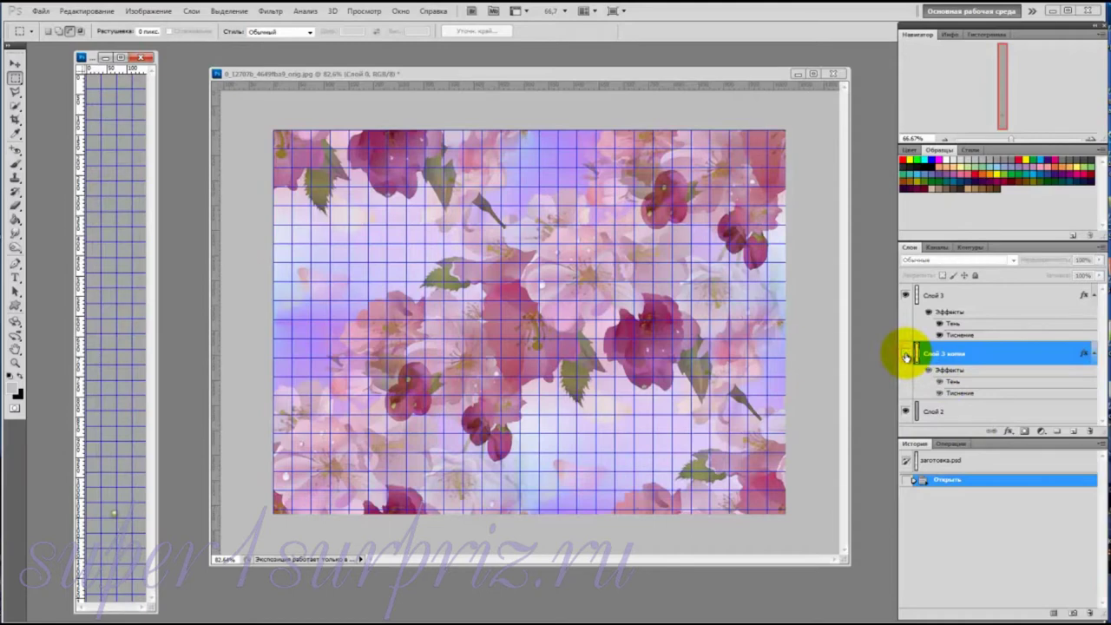
{"action": "left_click", "coordinate": [906, 356]}
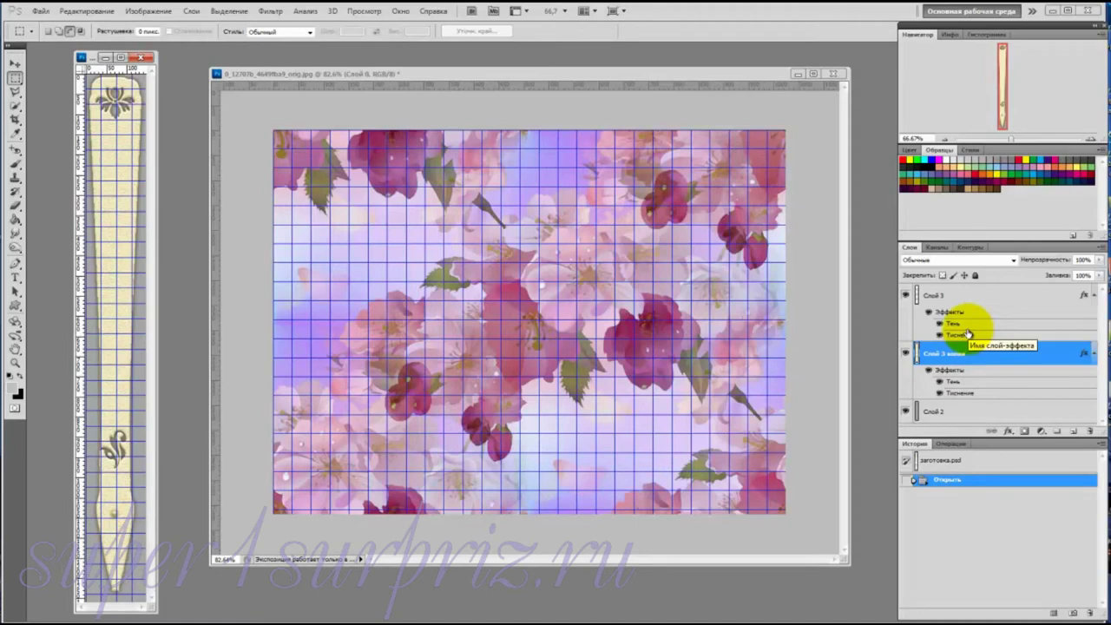
{"action": "left_click", "coordinate": [906, 412]}
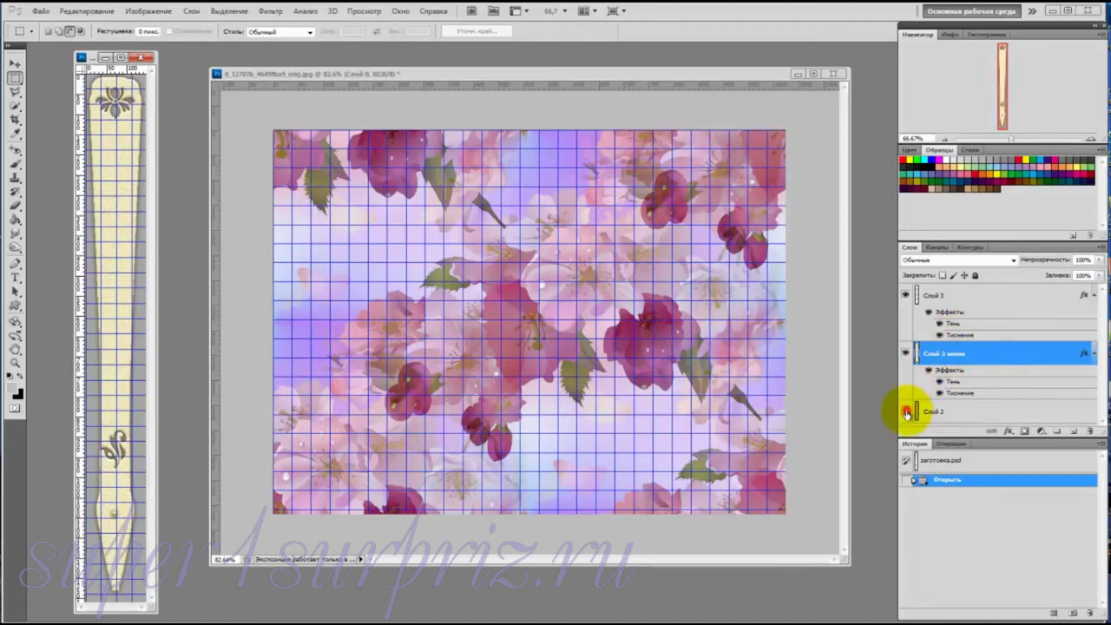
{"action": "left_click", "coordinate": [907, 296]}
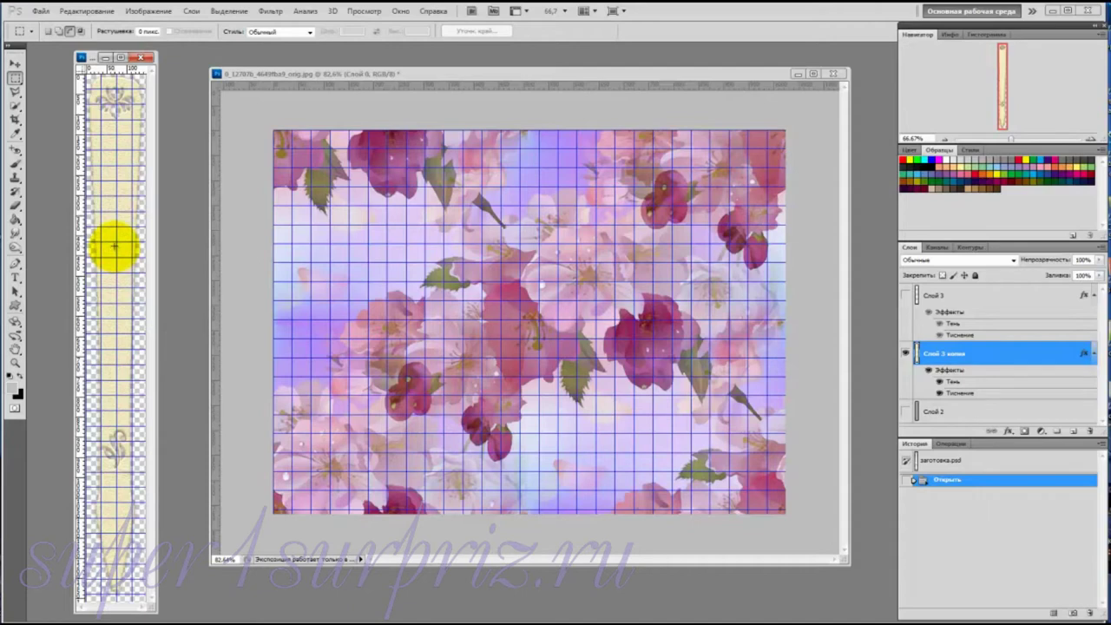
Crop the blossom image to a narrow grid-snapped vertical strip along its left edge.
{"action": "left_click", "coordinate": [531, 300]}
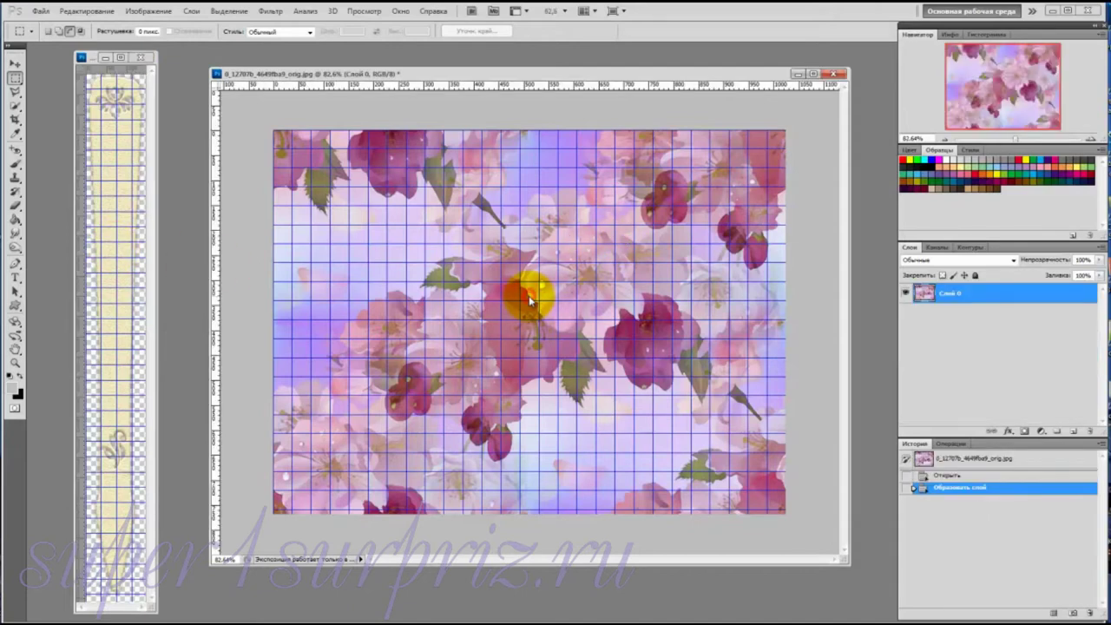
{"action": "key", "text": "c"}
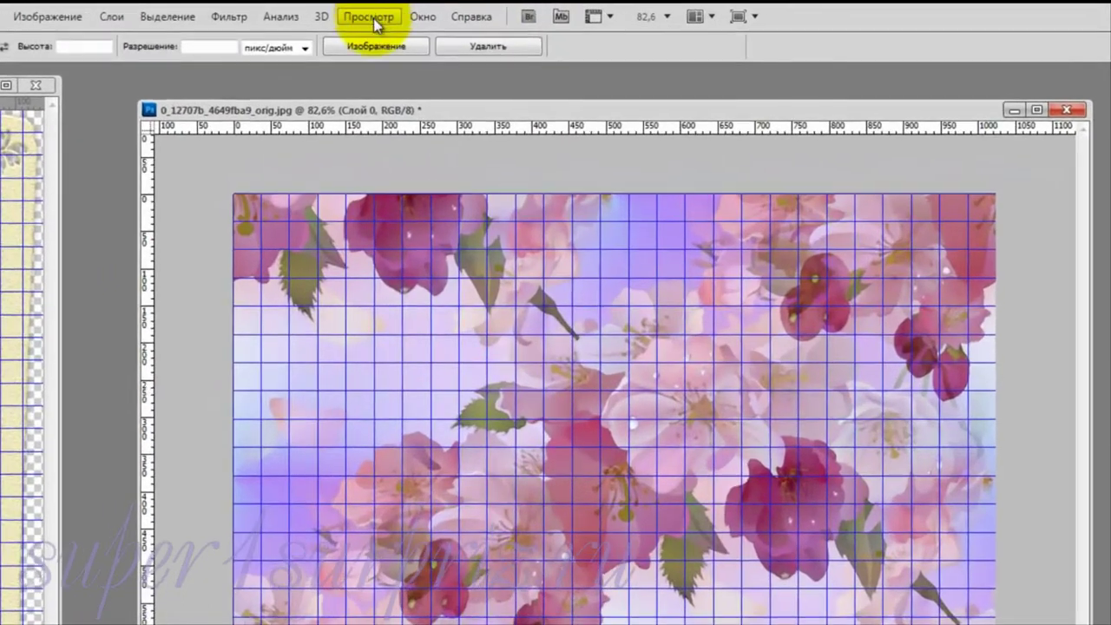
{"action": "left_click", "coordinate": [368, 14]}
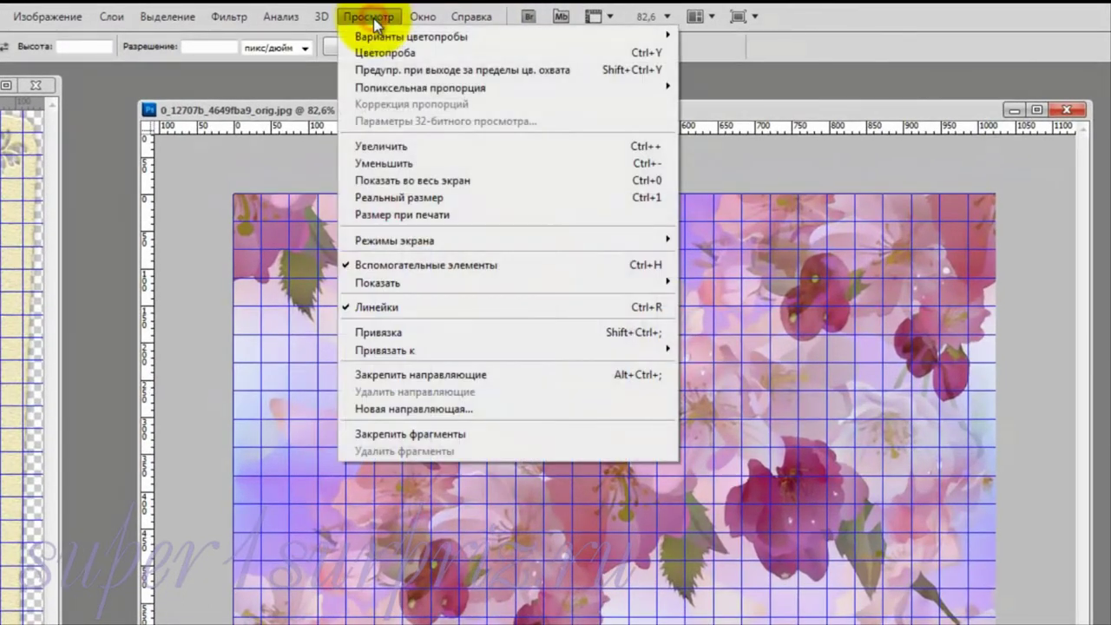
{"action": "mouse_move", "coordinate": [382, 345]}
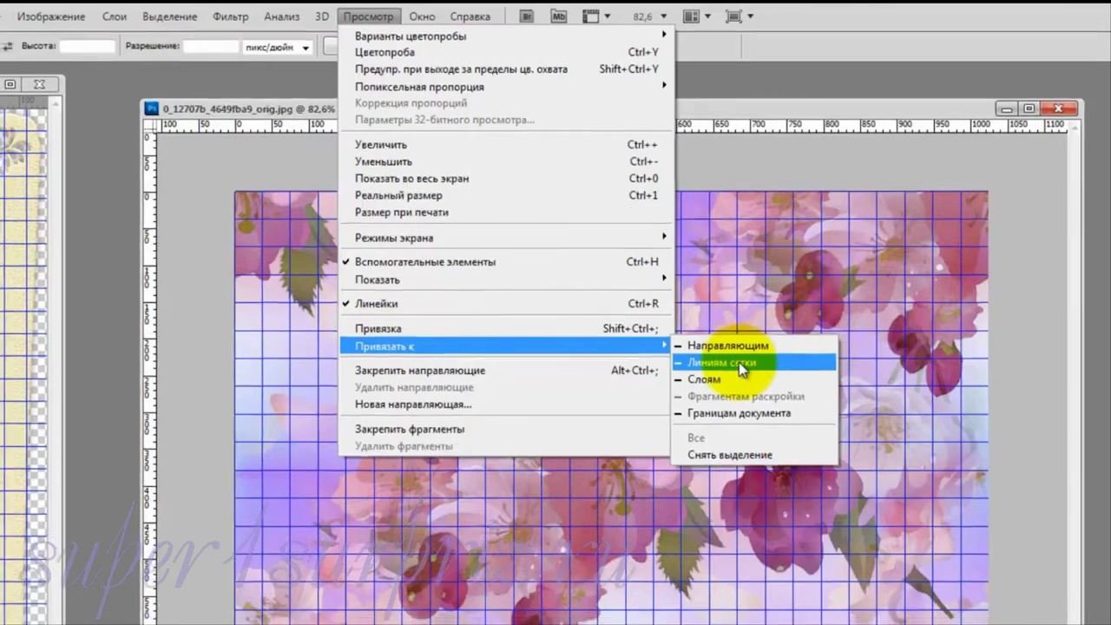
{"action": "left_click", "coordinate": [739, 362]}
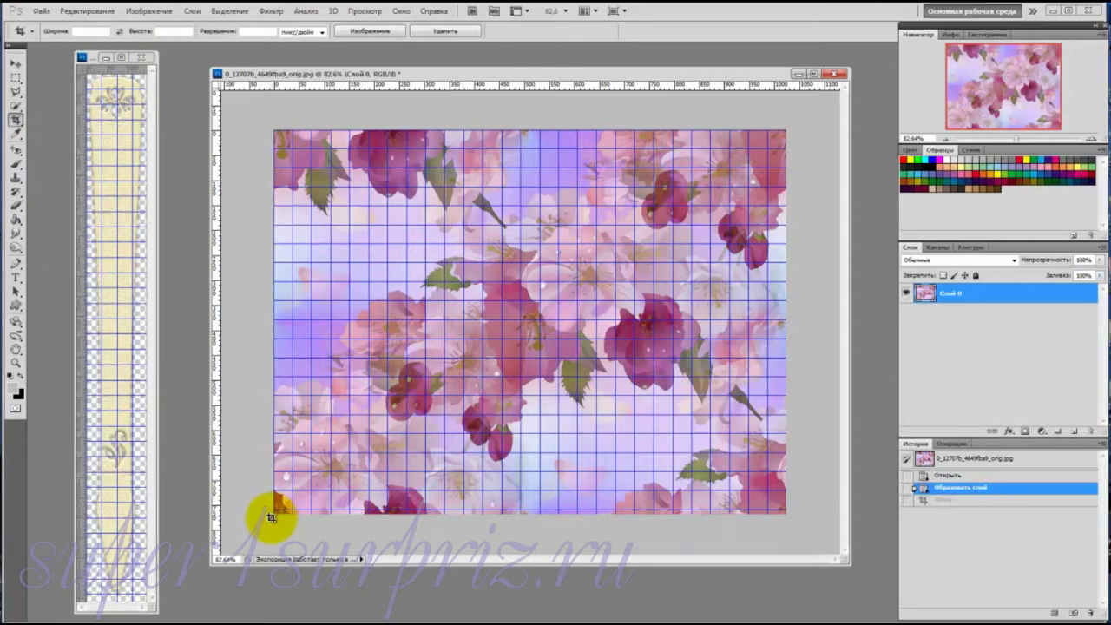
{"action": "left_click_drag", "start_coordinate": [271, 517], "coordinate": [294, 129]}
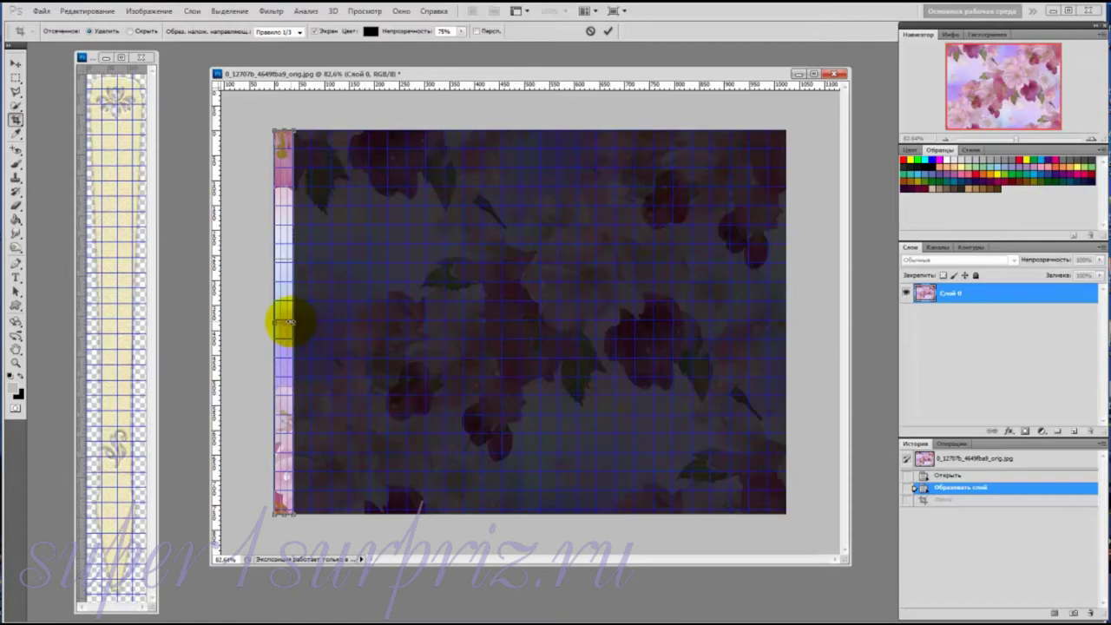
{"action": "key", "text": "Return"}
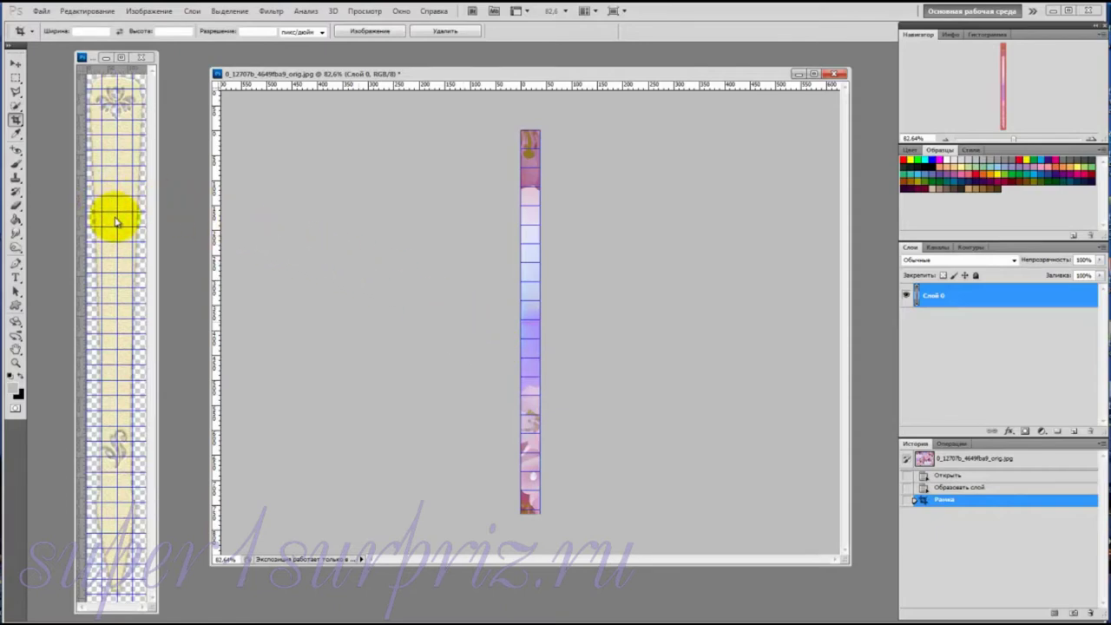
Drag the blossom strip into the template as Слой 4 and select it with Слой 3 копия.
{"action": "left_click", "coordinate": [17, 66]}
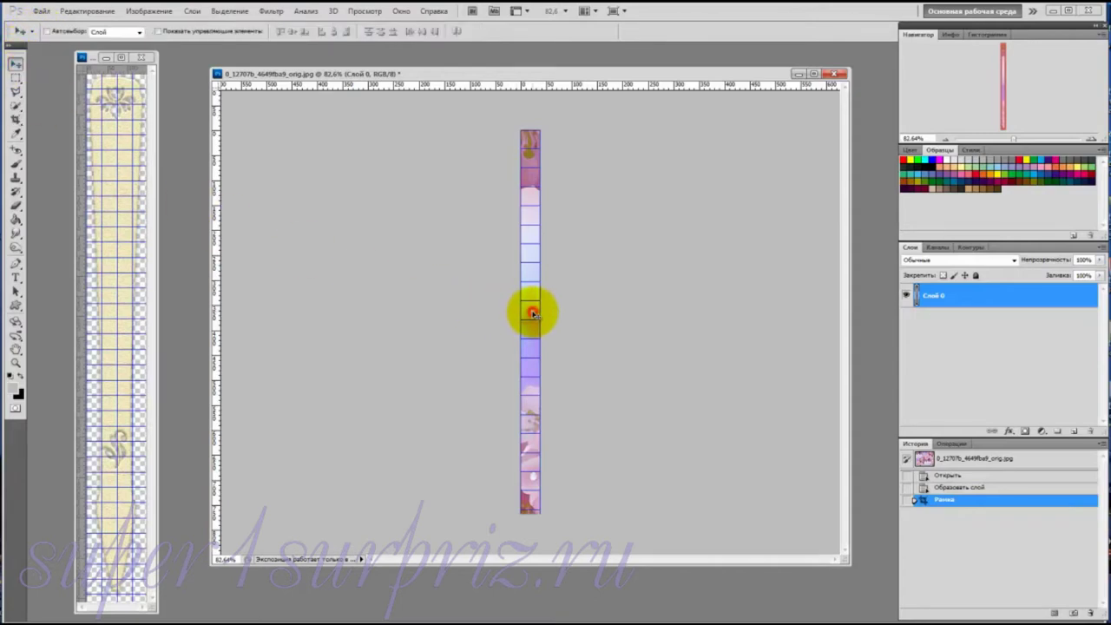
{"action": "left_click_drag", "start_coordinate": [533, 314], "coordinate": [115, 258]}
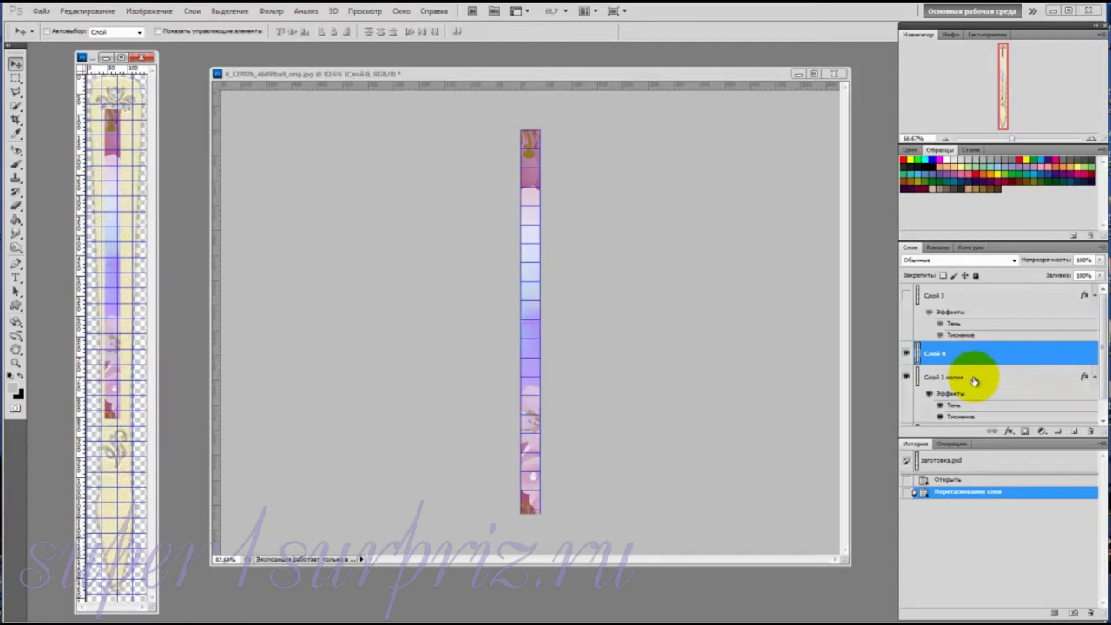
{"action": "left_click", "coordinate": [975, 378], "text": "shift"}
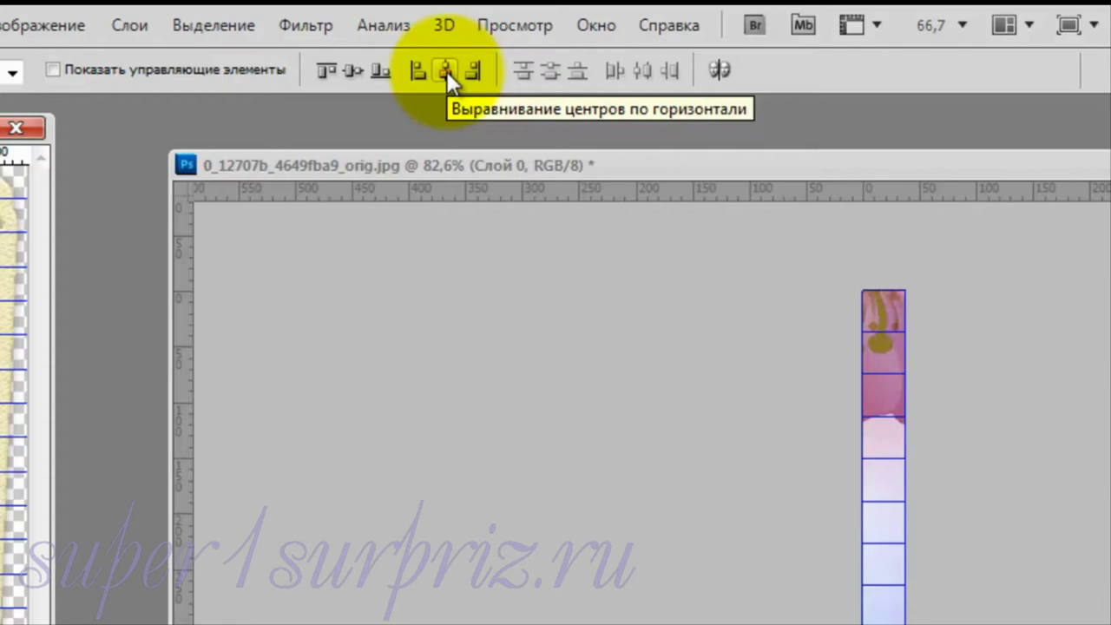
Centre Слой 4 horizontally on the blade copy, then move it upward and nudge into place.
{"action": "left_click", "coordinate": [447, 70]}
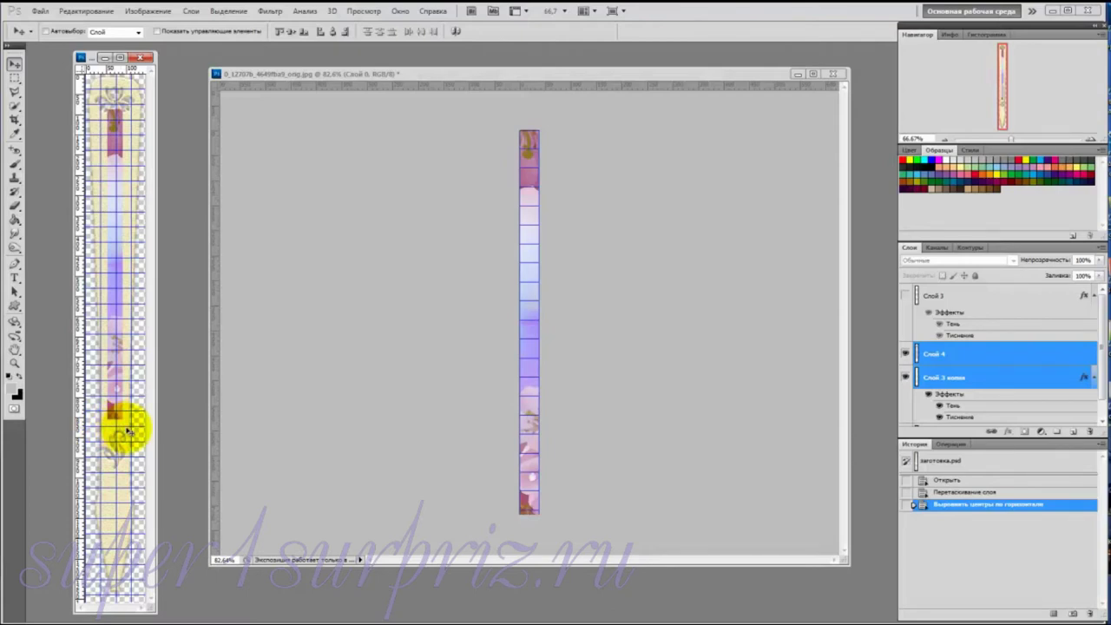
{"action": "left_click", "coordinate": [126, 431]}
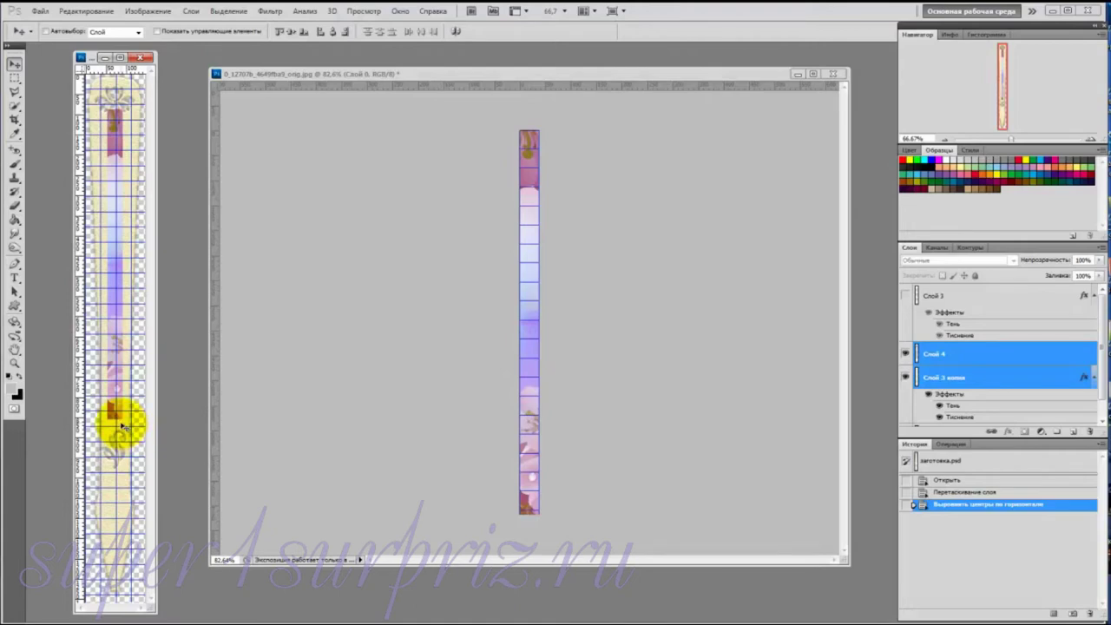
{"action": "left_click_drag", "start_coordinate": [123, 426], "coordinate": [126, 347]}
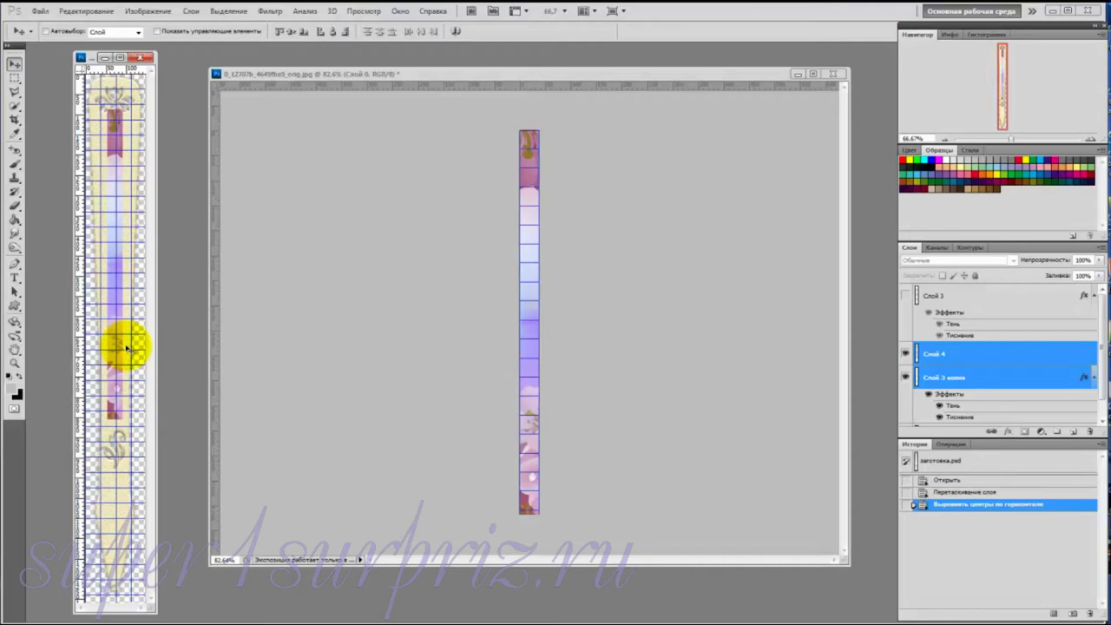
{"action": "left_click", "coordinate": [1000, 356]}
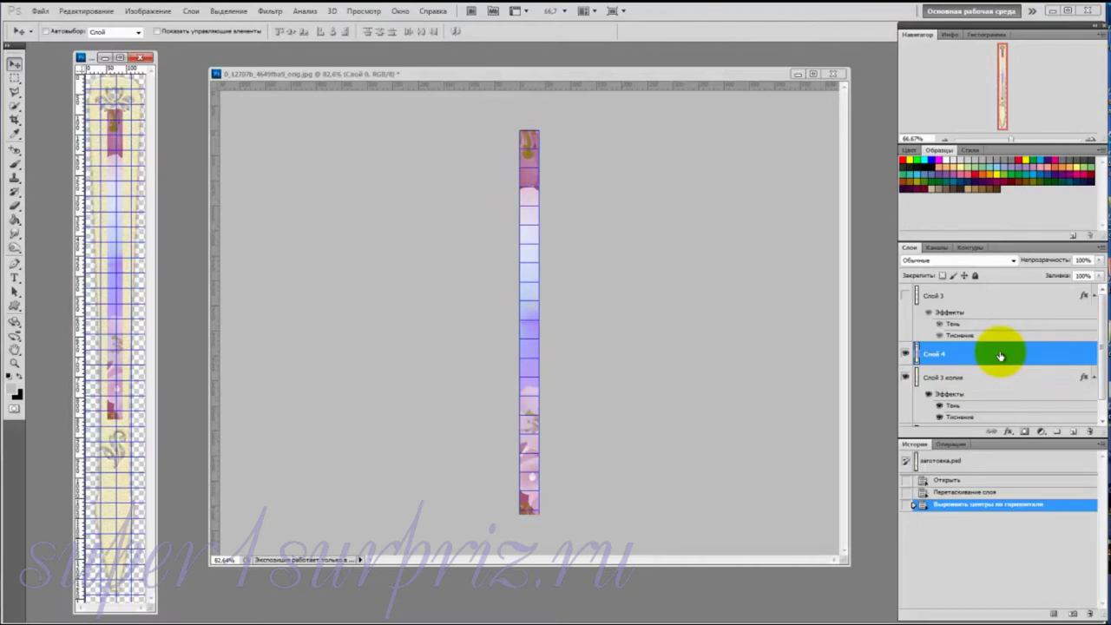
{"action": "key", "text": "Down"}
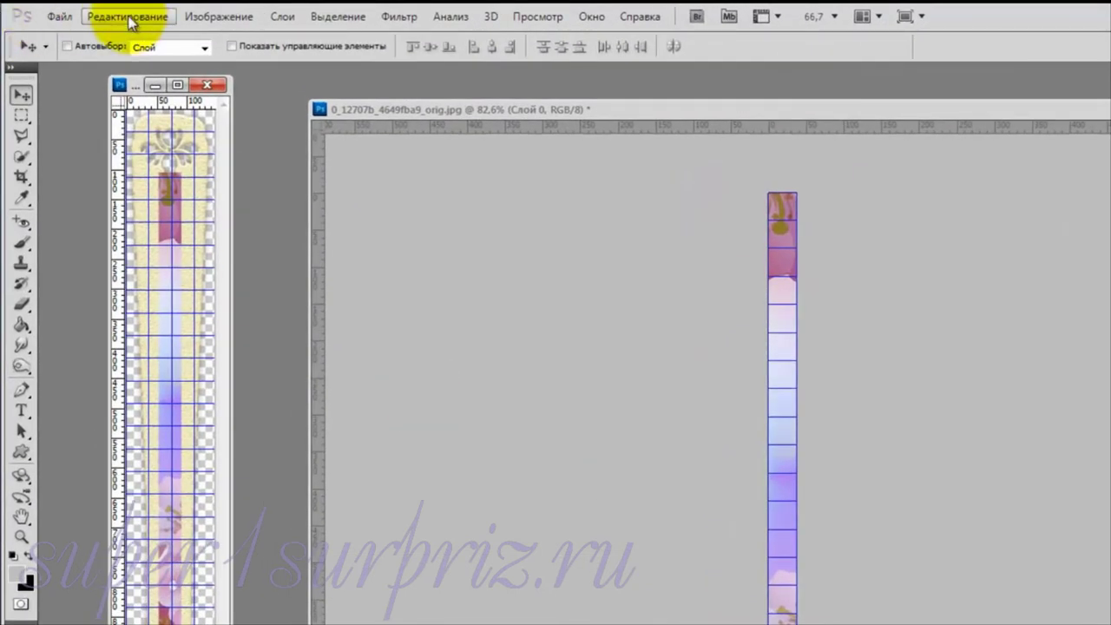
Perspective-transform the strip, widening its top and adjusting its bottom to fit the blade.
{"action": "left_click", "coordinate": [130, 20]}
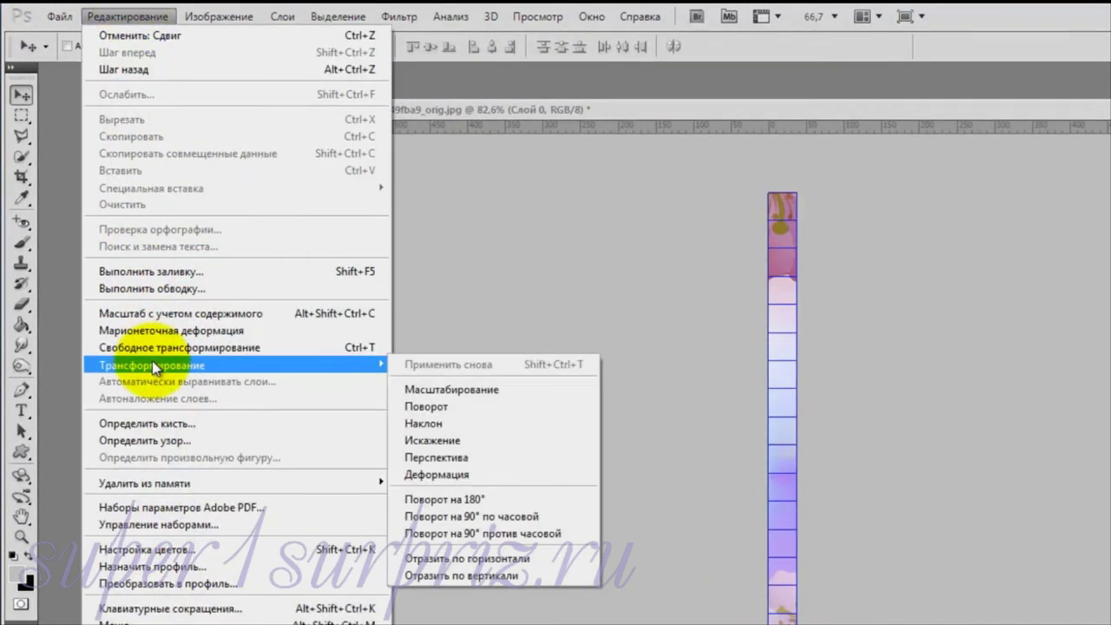
{"action": "mouse_move", "coordinate": [148, 355]}
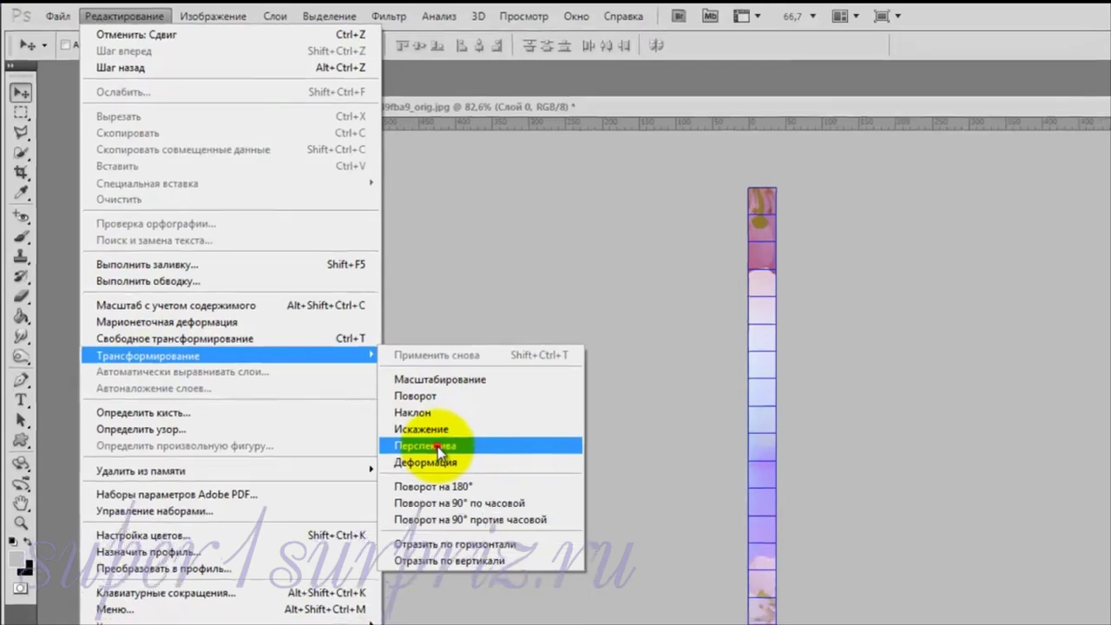
{"action": "left_click", "coordinate": [449, 459]}
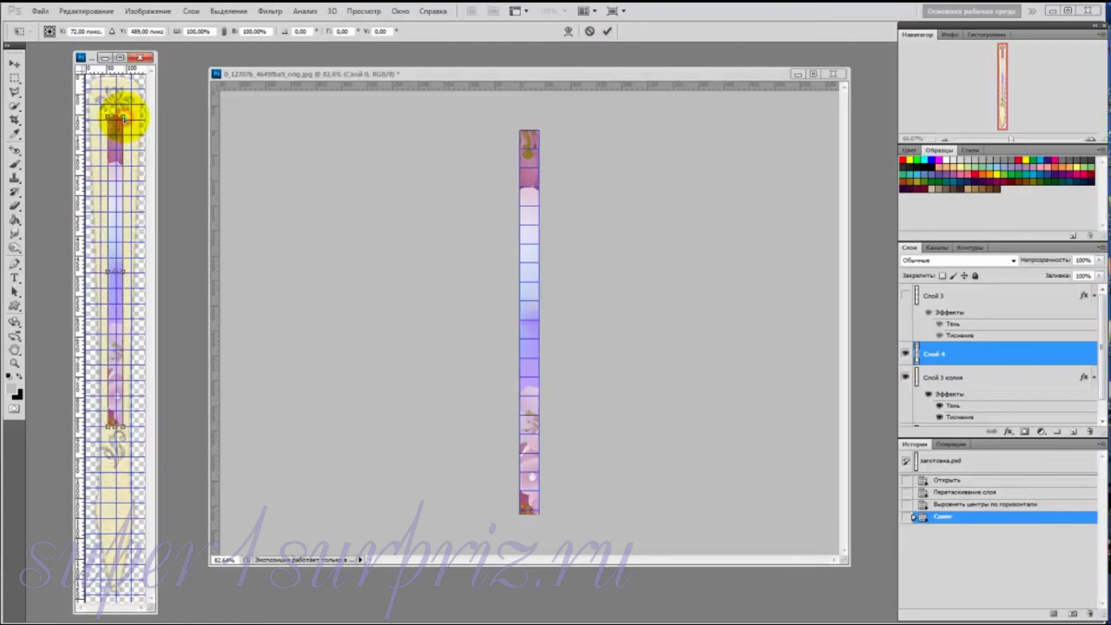
{"action": "left_click_drag", "start_coordinate": [123, 118], "coordinate": [137, 116]}
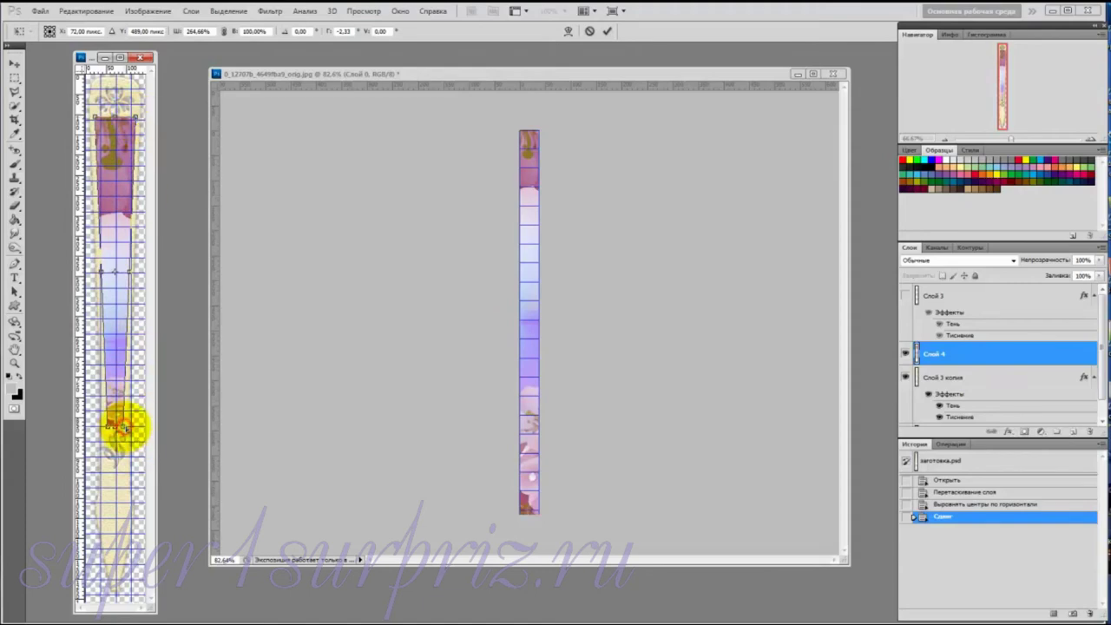
{"action": "left_click_drag", "start_coordinate": [123, 427], "coordinate": [127, 429]}
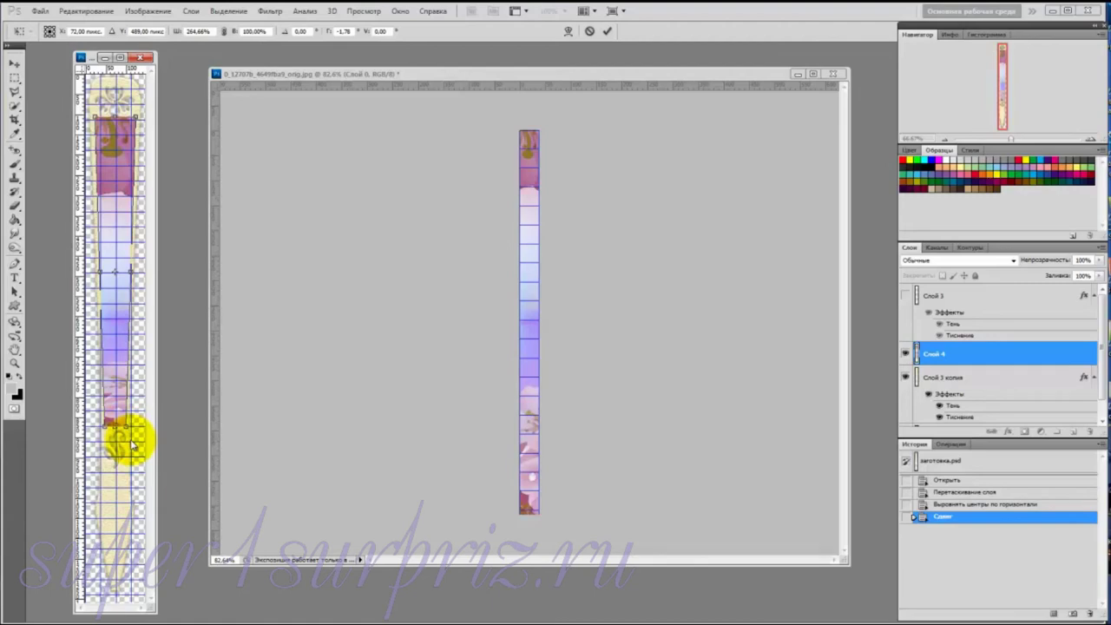
{"action": "key", "text": "Return"}
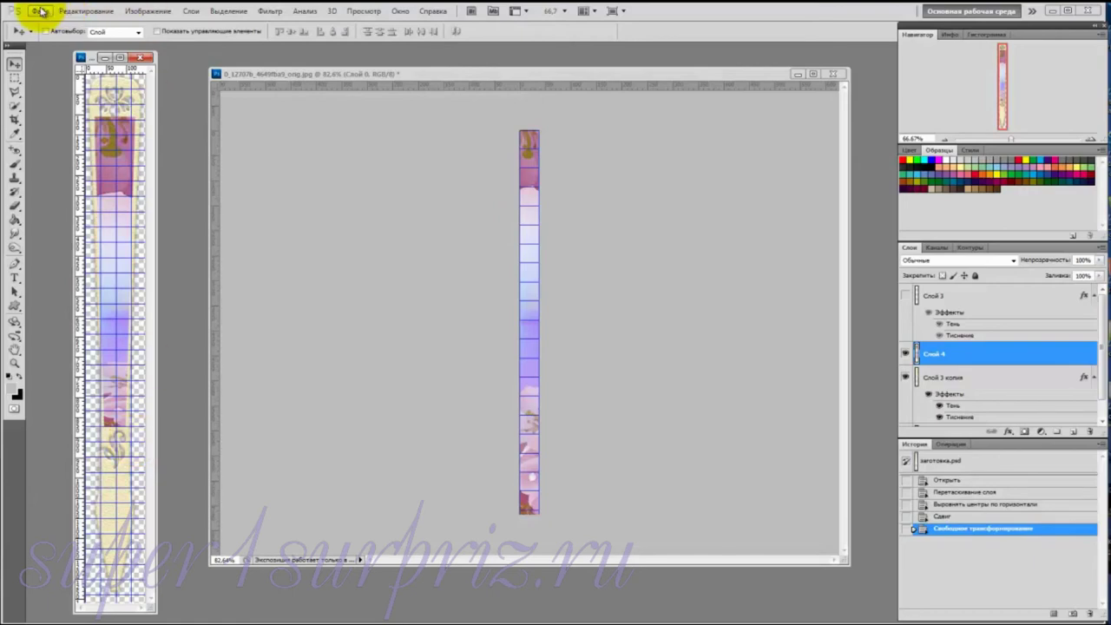
{"action": "left_click", "coordinate": [41, 11]}
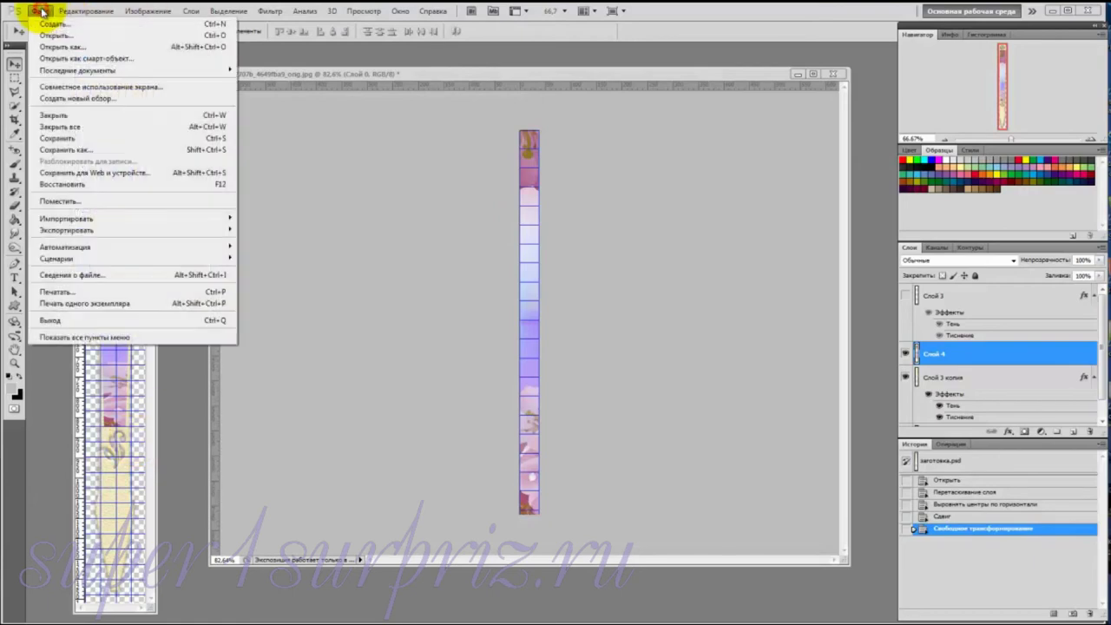
{"action": "left_click", "coordinate": [52, 150]}
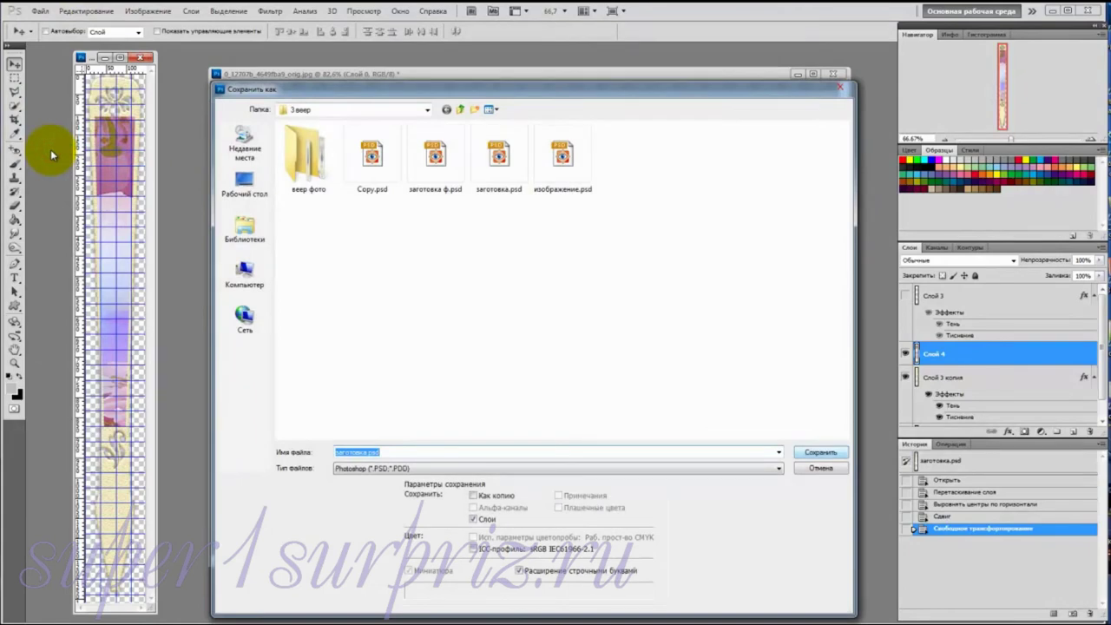
{"action": "left_click", "coordinate": [779, 469]}
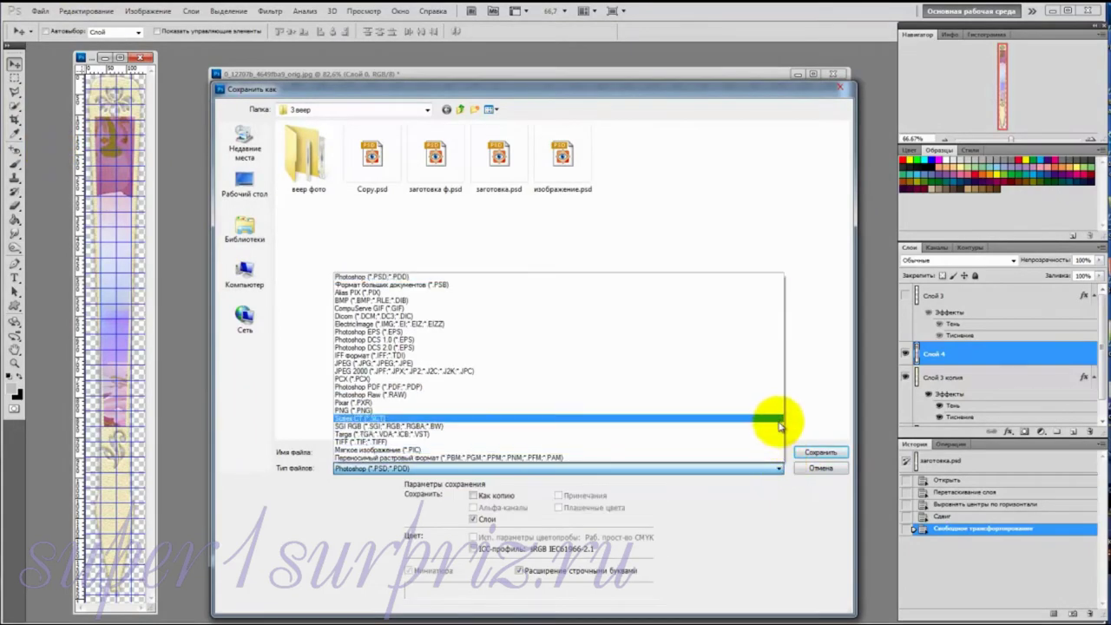
{"action": "left_click", "coordinate": [777, 410]}
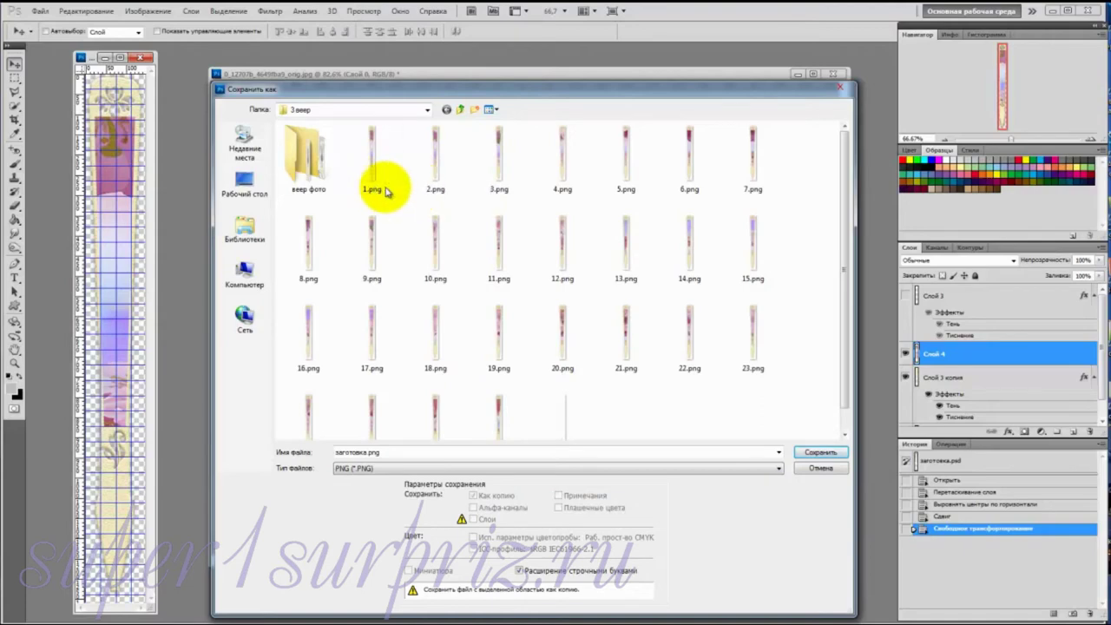
{"action": "left_click", "coordinate": [384, 451]}
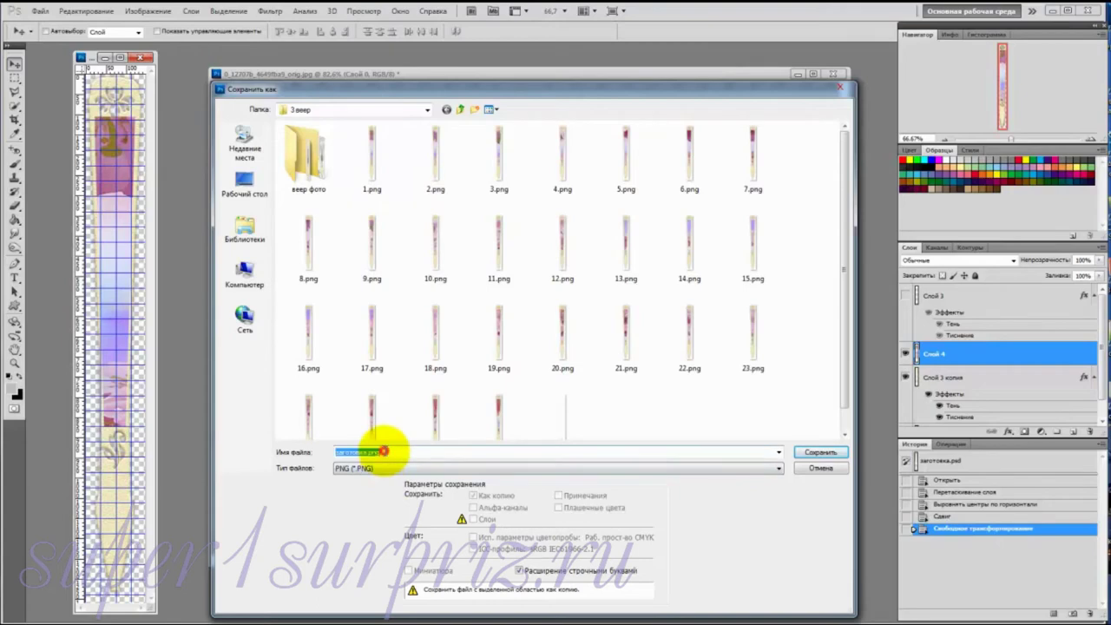
{"action": "type", "text": "1"}
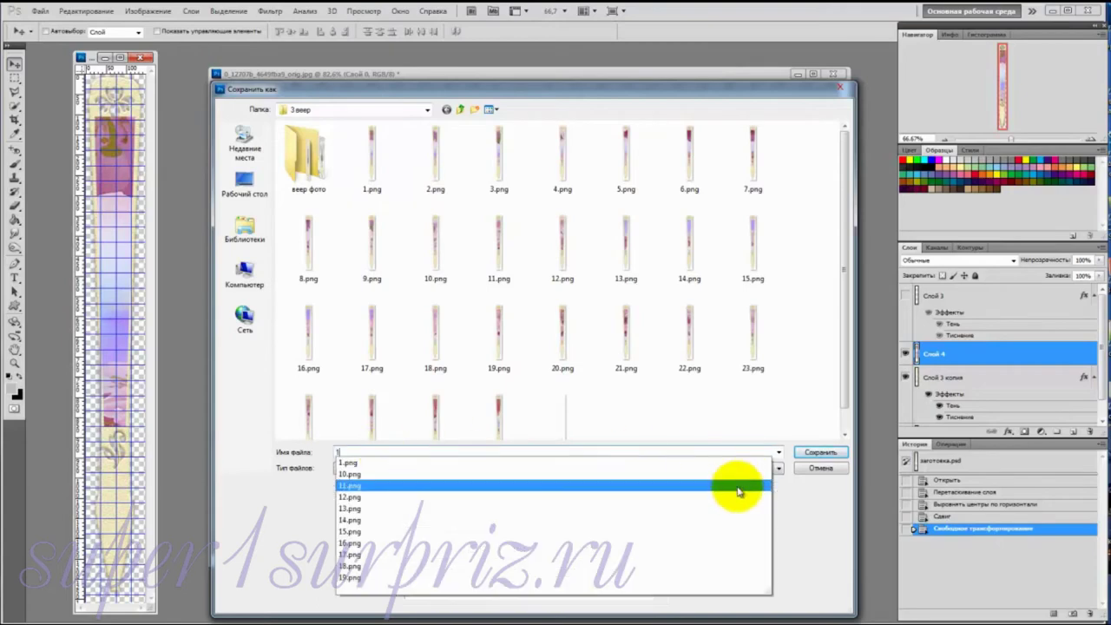
{"action": "left_click", "coordinate": [786, 502]}
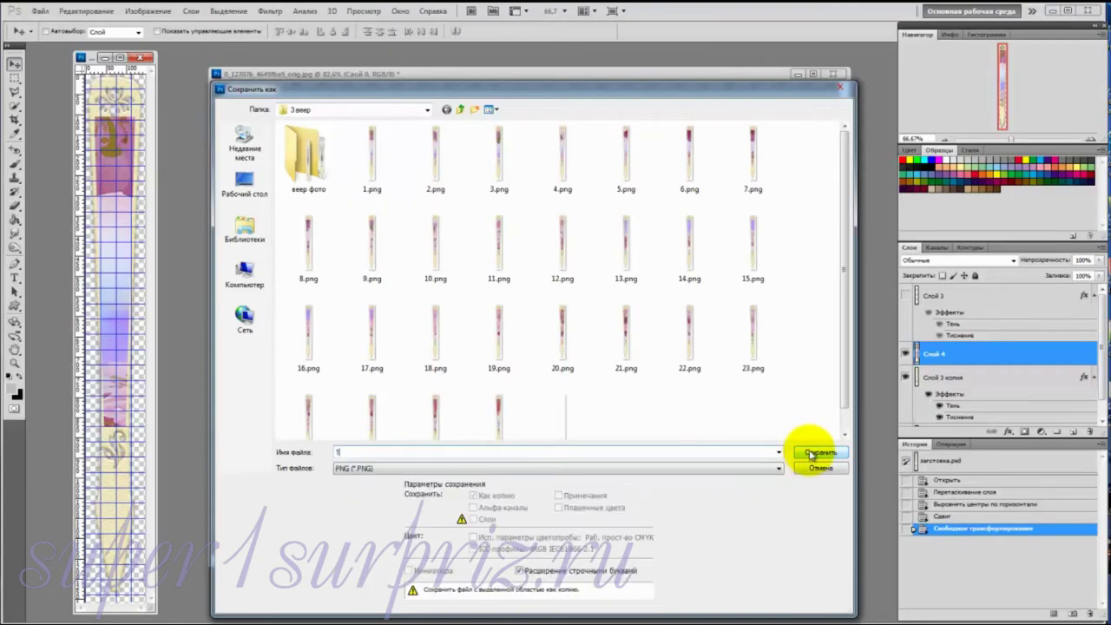
{"action": "left_click", "coordinate": [840, 87]}
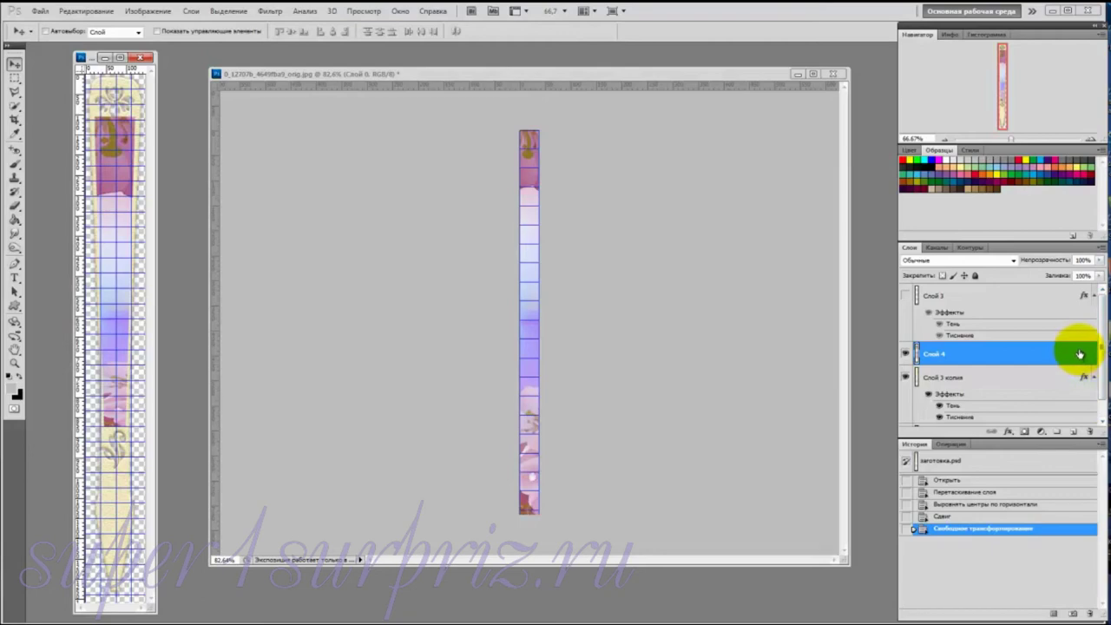
Delete Слой 4 from the template and revert the blossom image to its uncropped History state.
{"action": "left_click_drag", "start_coordinate": [1080, 353], "coordinate": [1092, 434]}
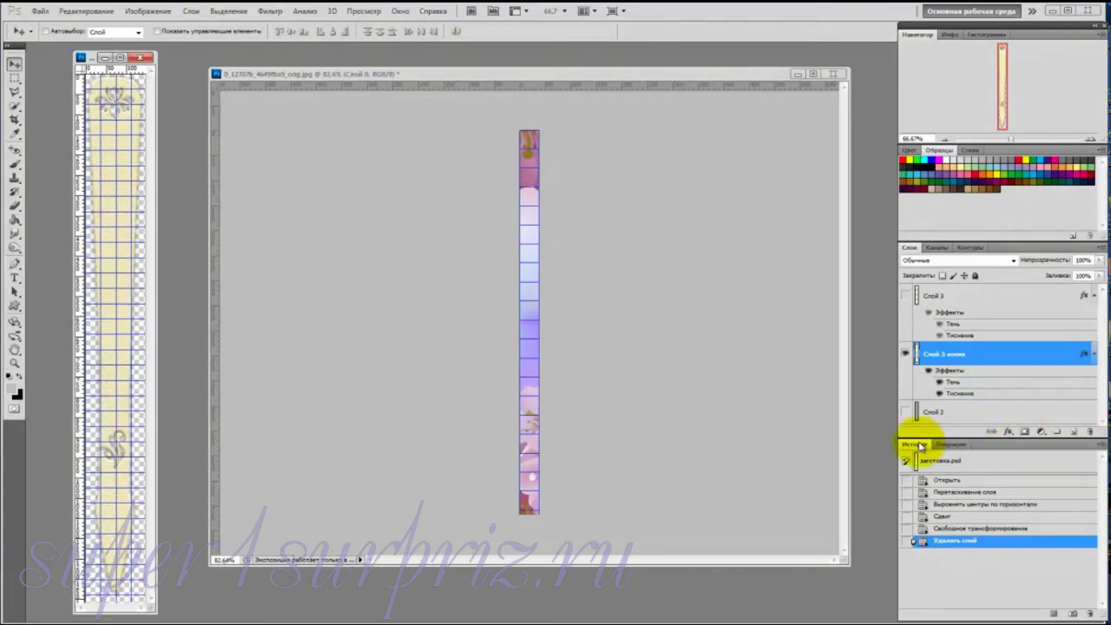
{"action": "left_click", "coordinate": [583, 308]}
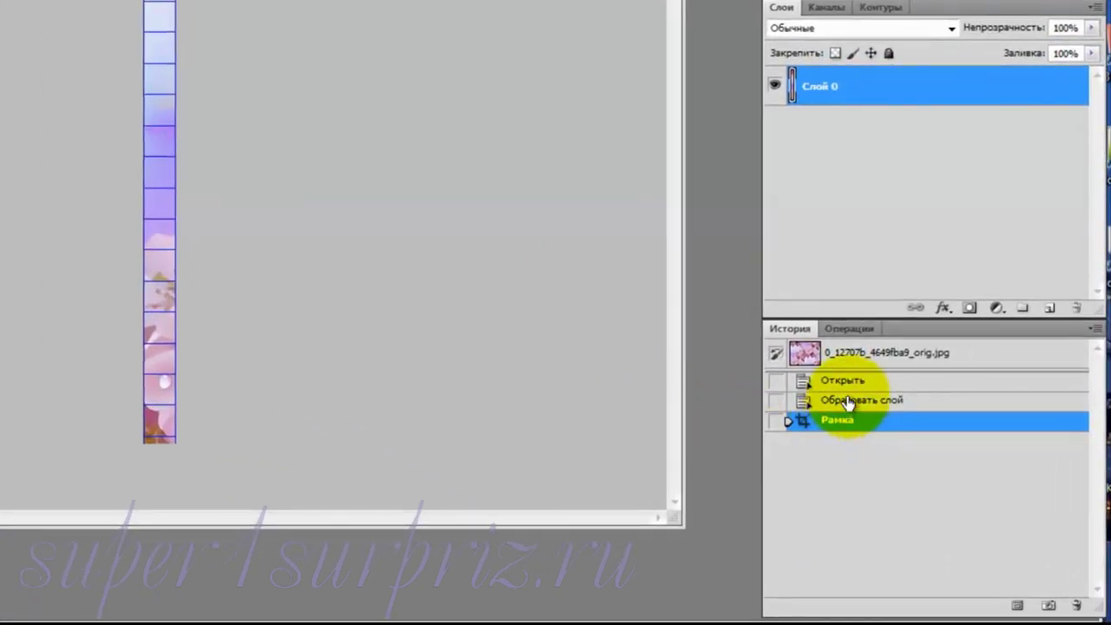
{"action": "left_click", "coordinate": [848, 402]}
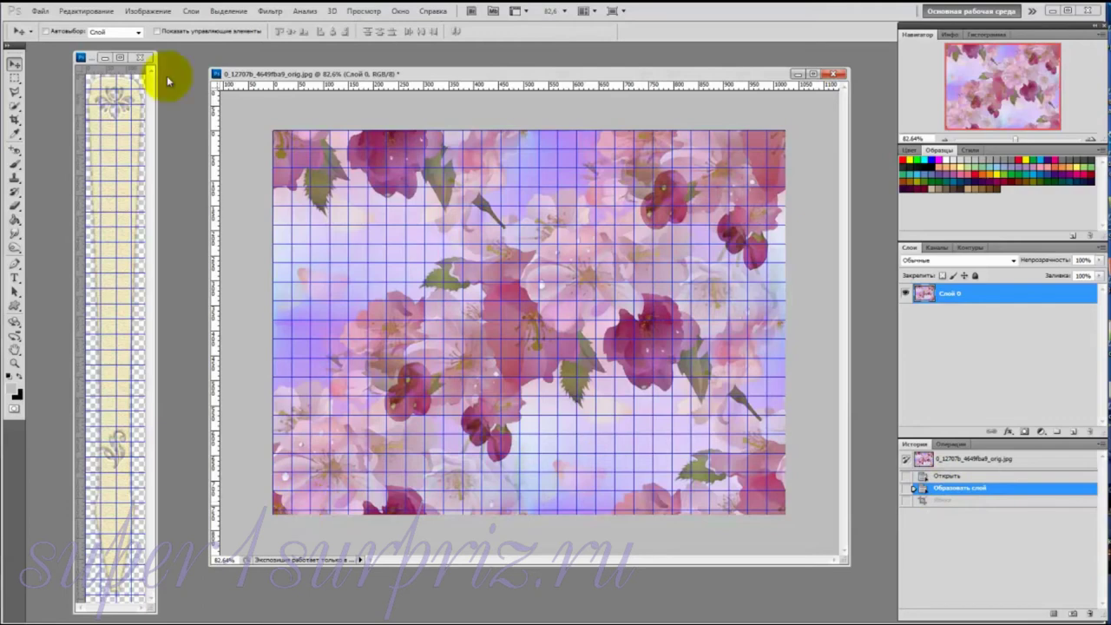
Crop the blossom image to a thin vertical strip along its left edge.
{"action": "left_click", "coordinate": [13, 121]}
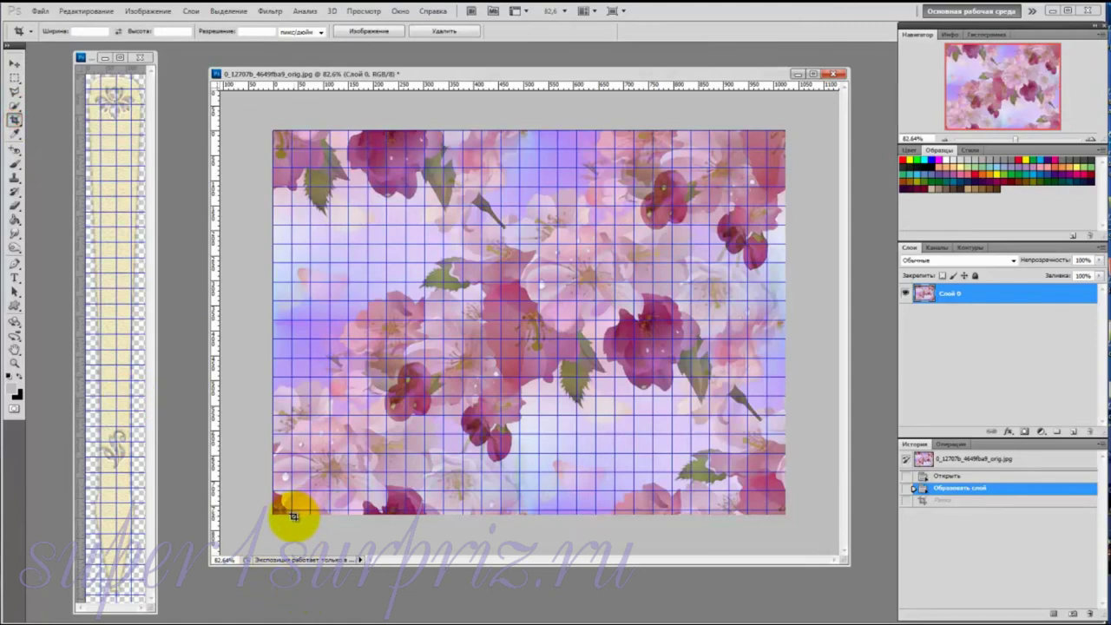
{"action": "left_click_drag", "start_coordinate": [293, 516], "coordinate": [310, 130]}
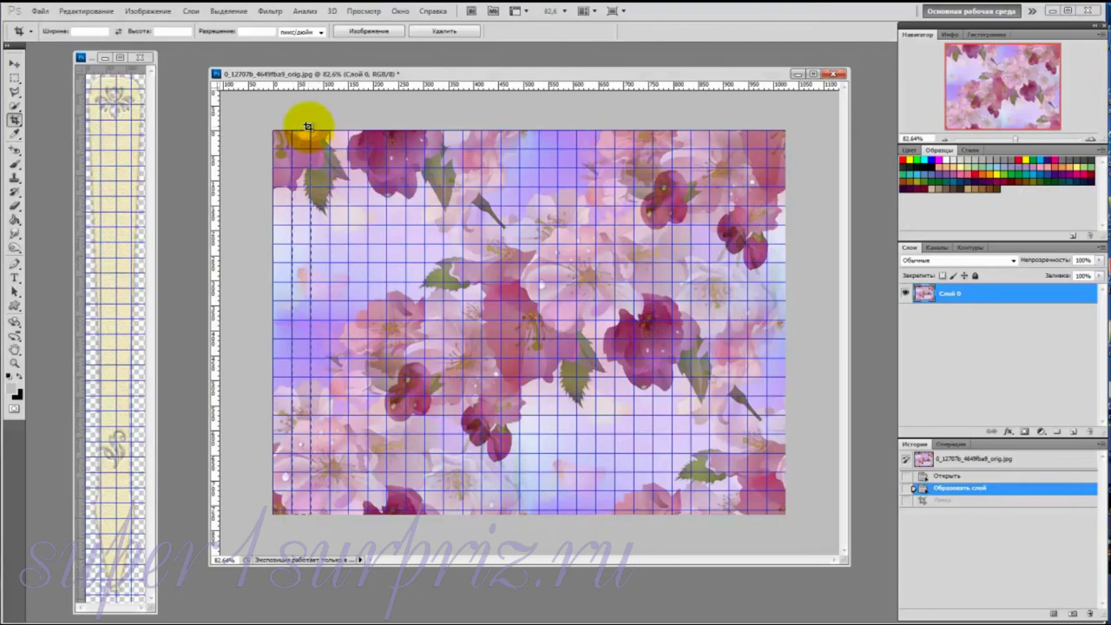
{"action": "left_click_drag", "start_coordinate": [309, 127], "coordinate": [310, 127]}
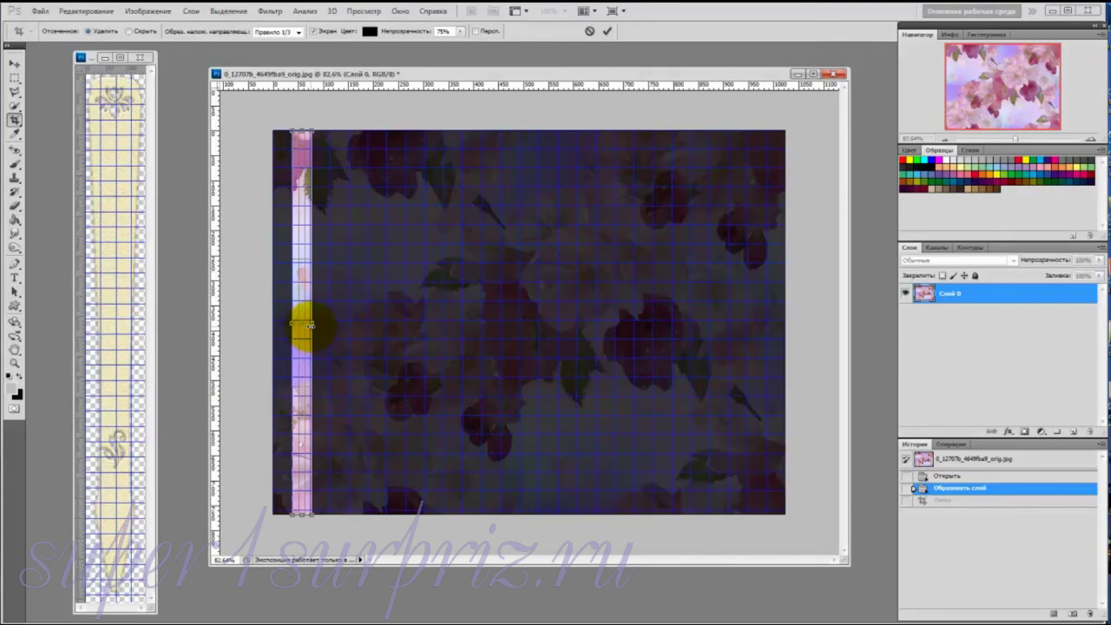
{"action": "double_click", "coordinate": [306, 325]}
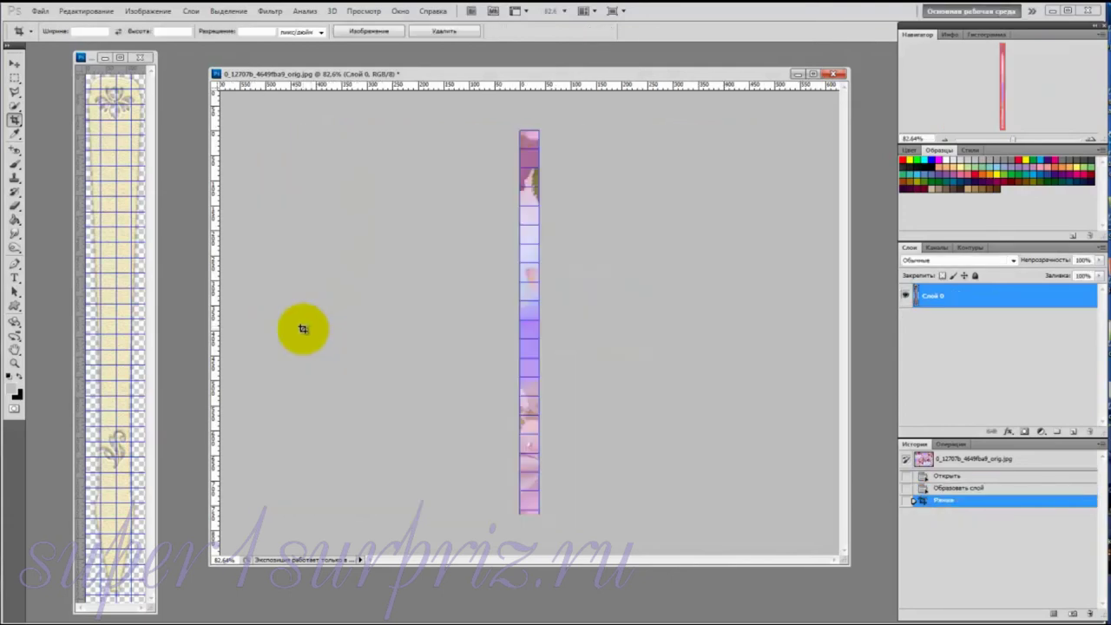
Drag the strip into the blade template as Слой 4, align it with Слой 3 копия, and nudge right.
{"action": "left_click", "coordinate": [14, 65]}
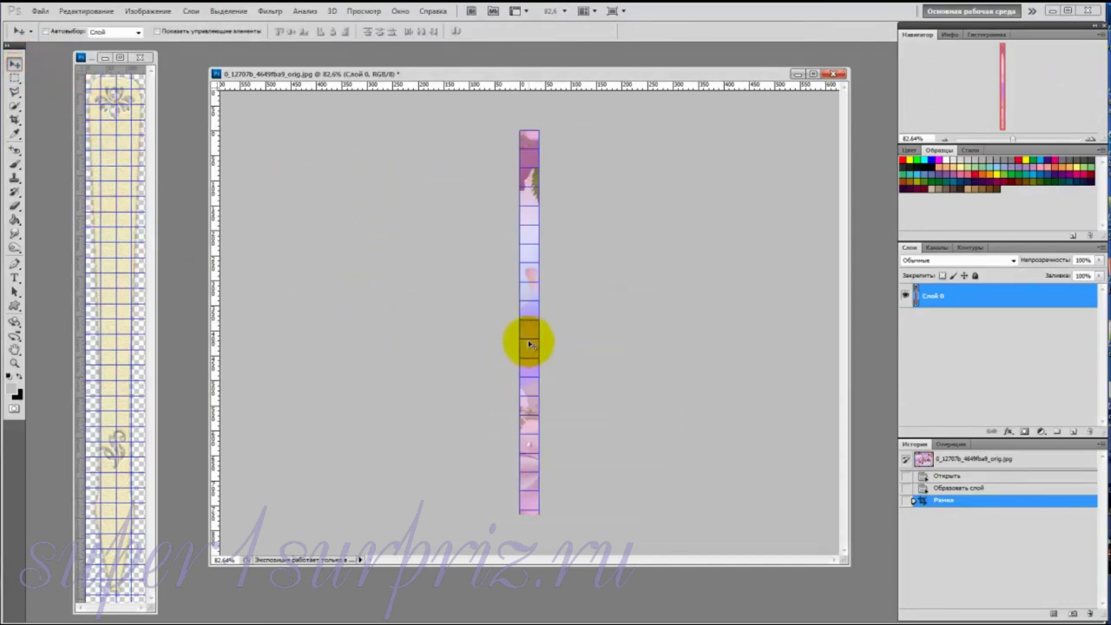
{"action": "left_click_drag", "start_coordinate": [531, 345], "coordinate": [116, 274]}
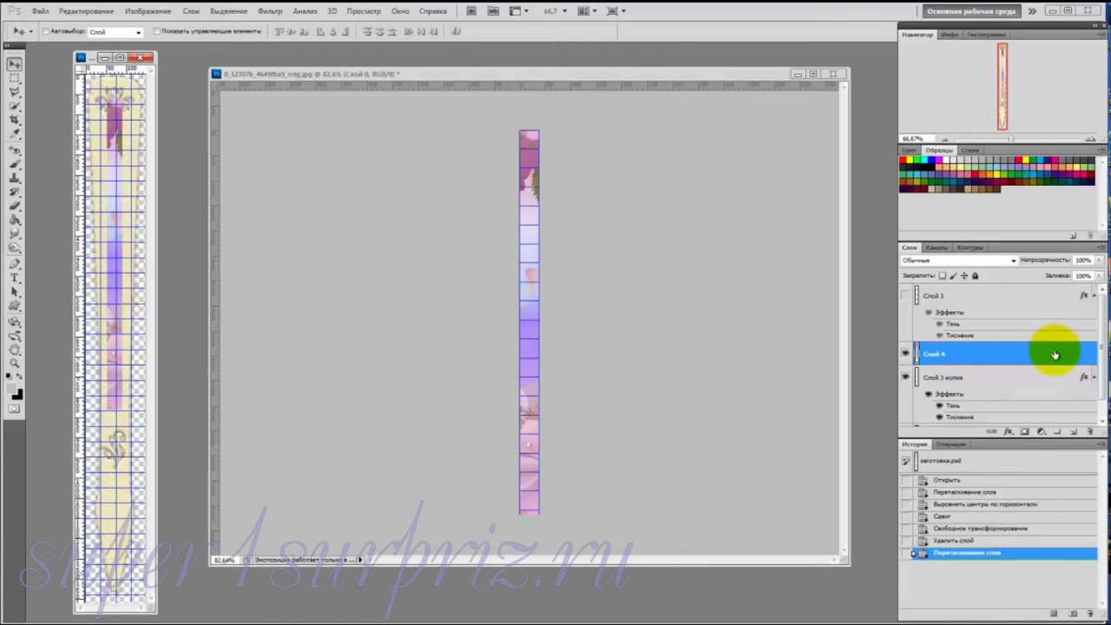
{"action": "left_click", "coordinate": [1007, 382], "text": "shift"}
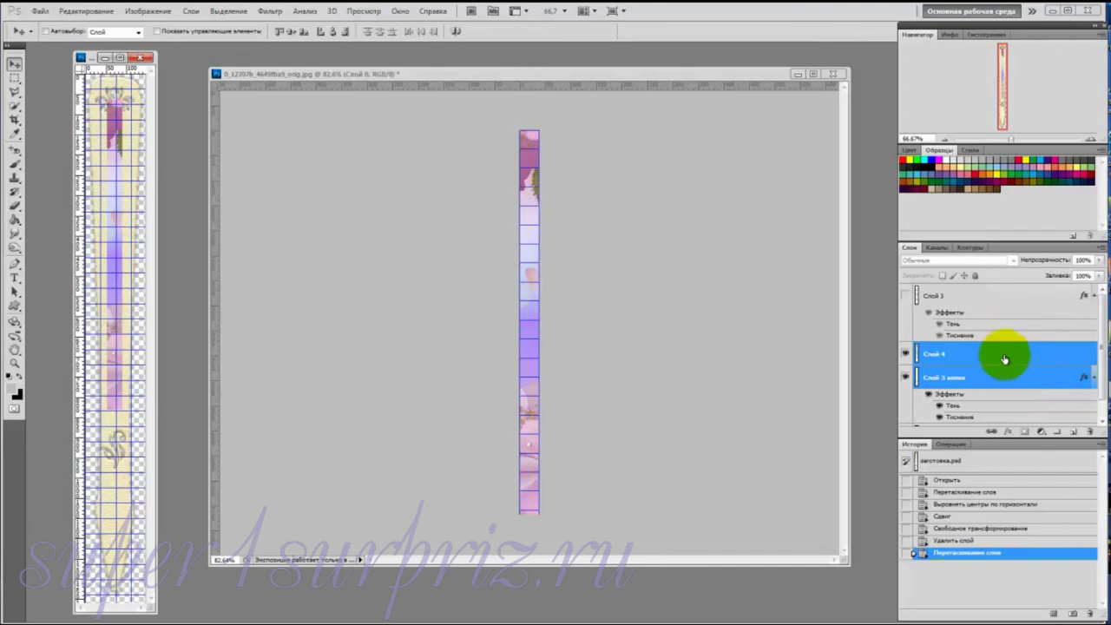
{"action": "left_click", "coordinate": [334, 32]}
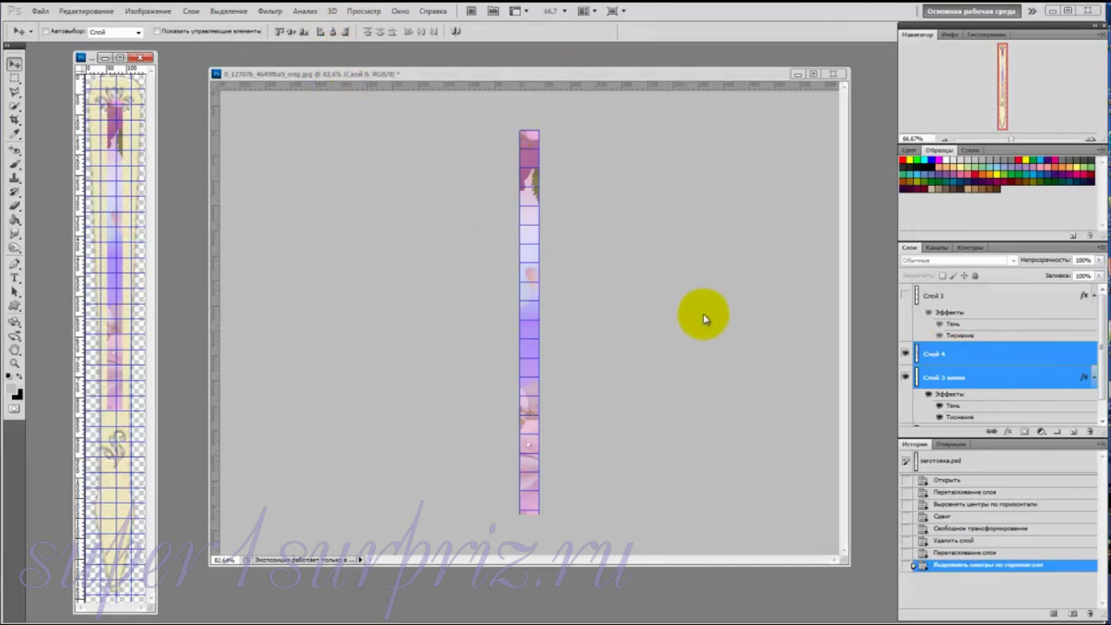
{"action": "left_click", "coordinate": [971, 356]}
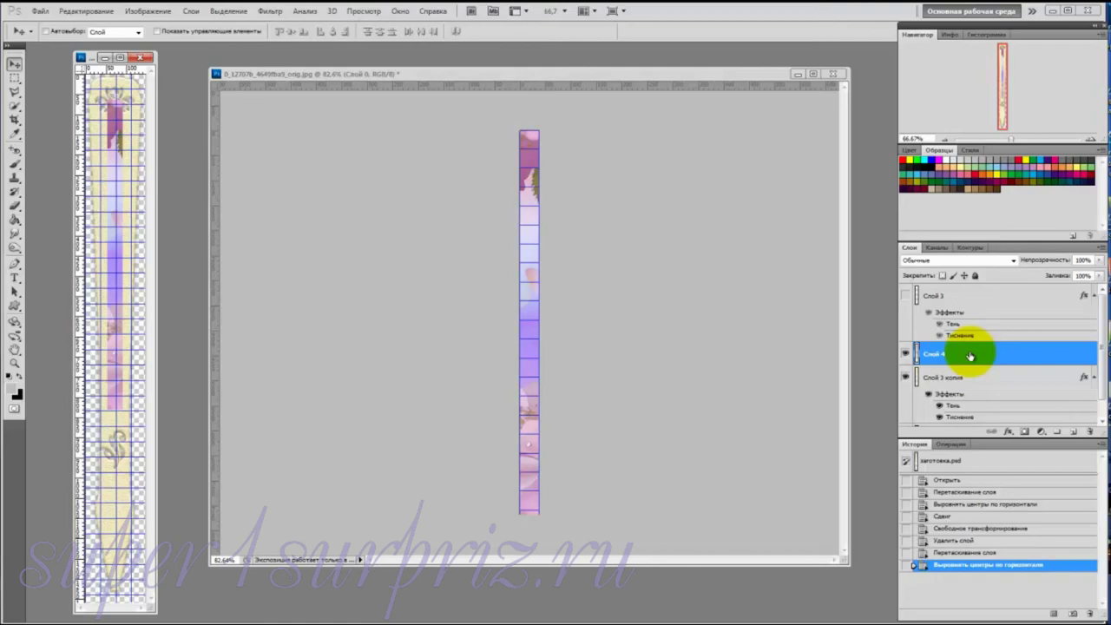
{"action": "key", "text": "Right"}
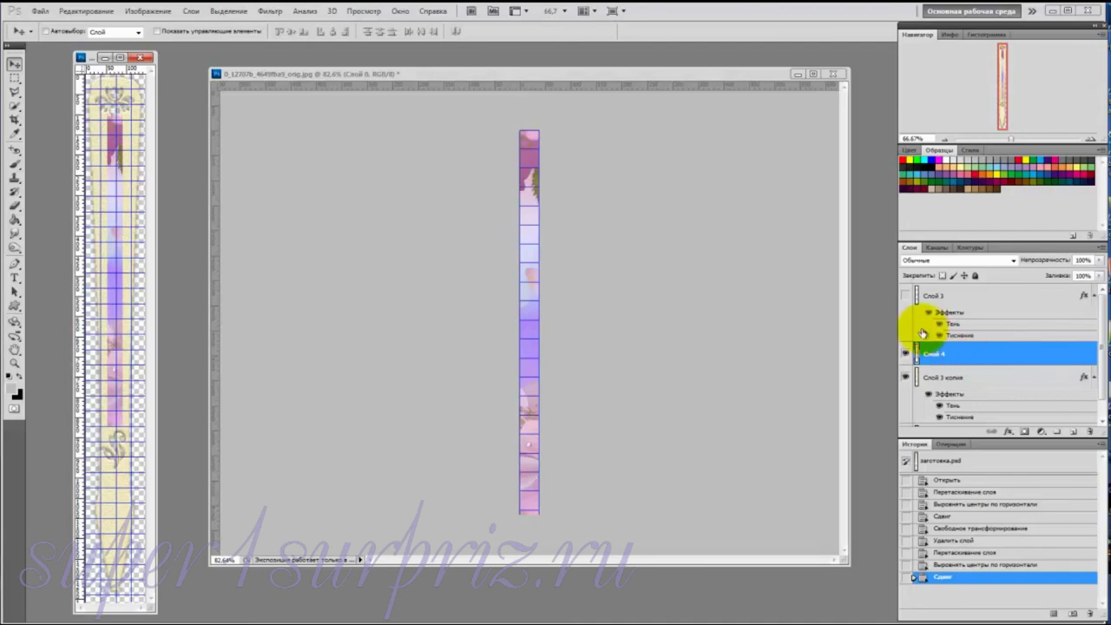
Perspective-transform Слой 4, widening its top and adjusting its bottom to fit the blade.
{"action": "left_click", "coordinate": [87, 12]}
{"action": "mouse_move", "coordinate": [156, 247]}
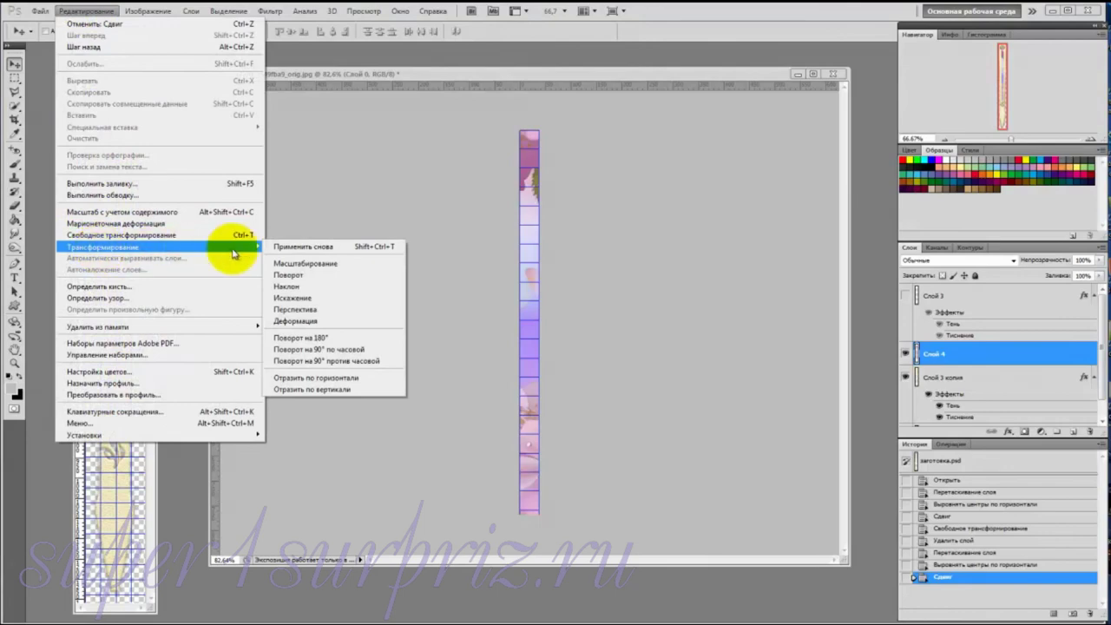
{"action": "left_click", "coordinate": [344, 312]}
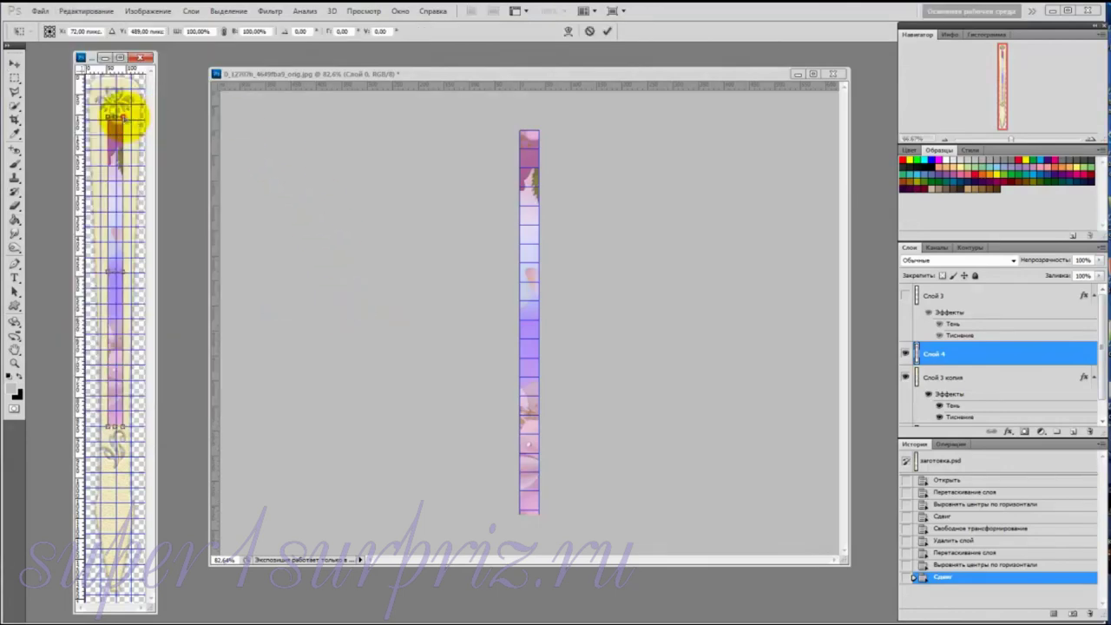
{"action": "left_click_drag", "start_coordinate": [124, 117], "coordinate": [136, 115]}
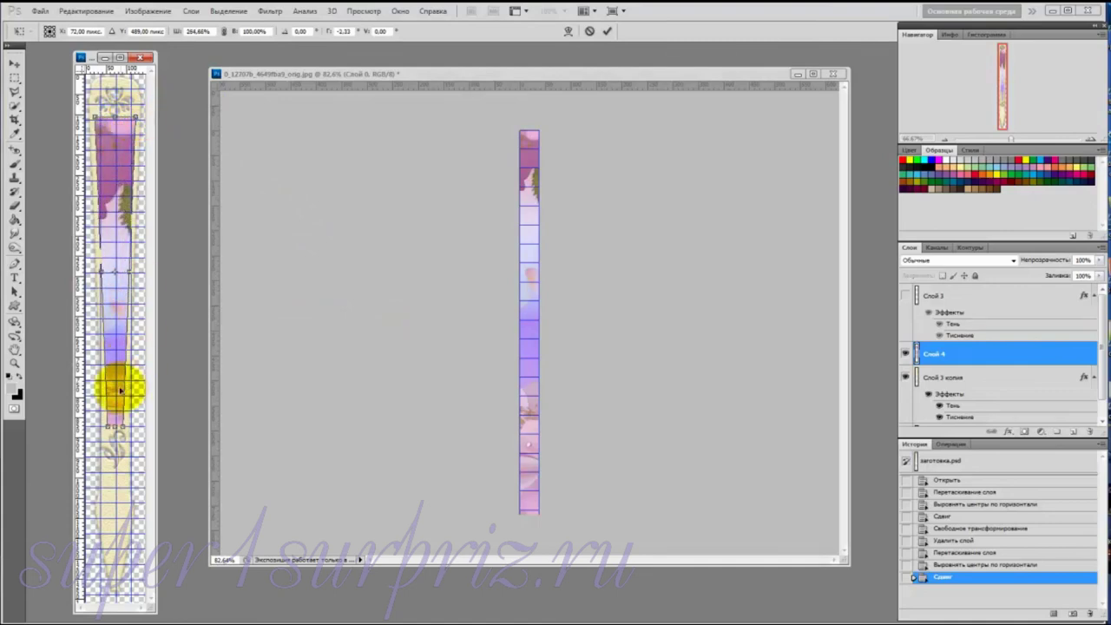
{"action": "left_click", "coordinate": [123, 427]}
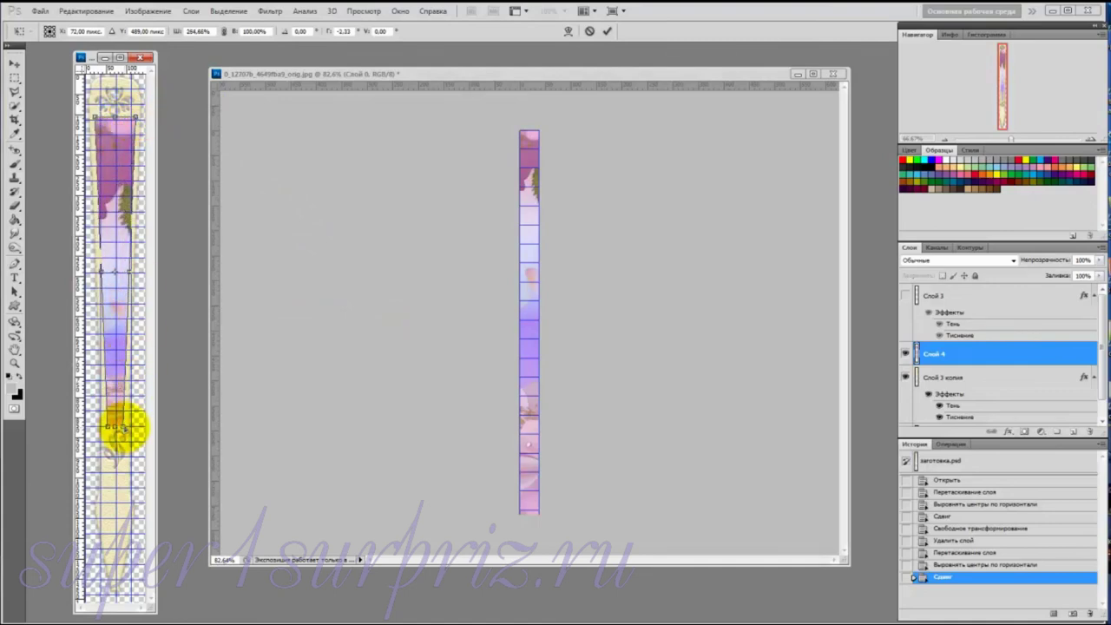
{"action": "left_click_drag", "start_coordinate": [124, 427], "coordinate": [126, 428]}
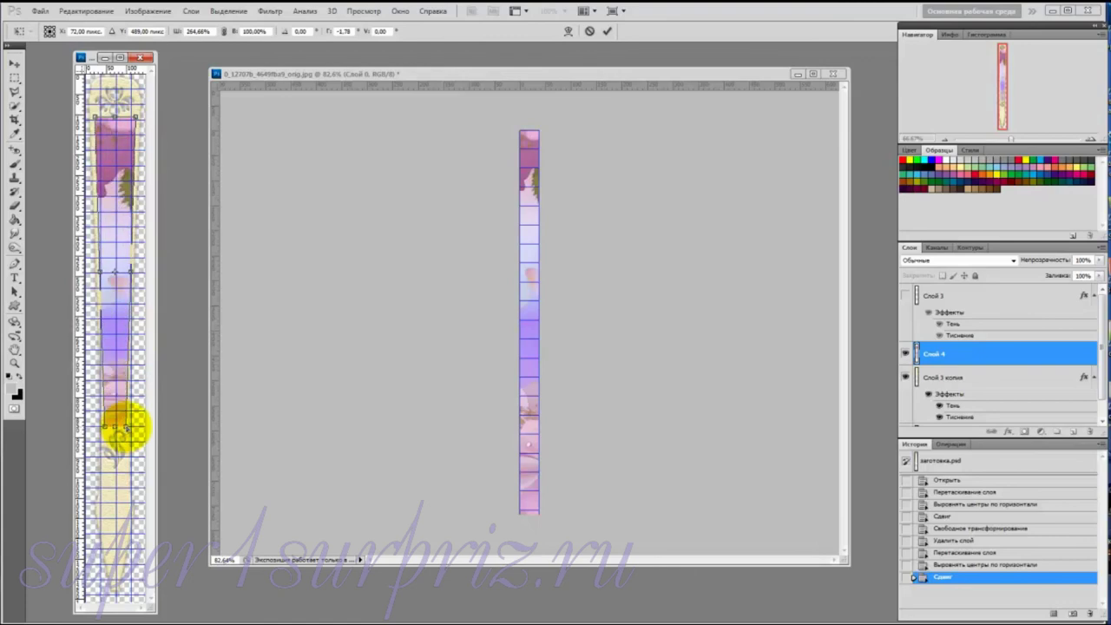
{"action": "key", "text": "Return"}
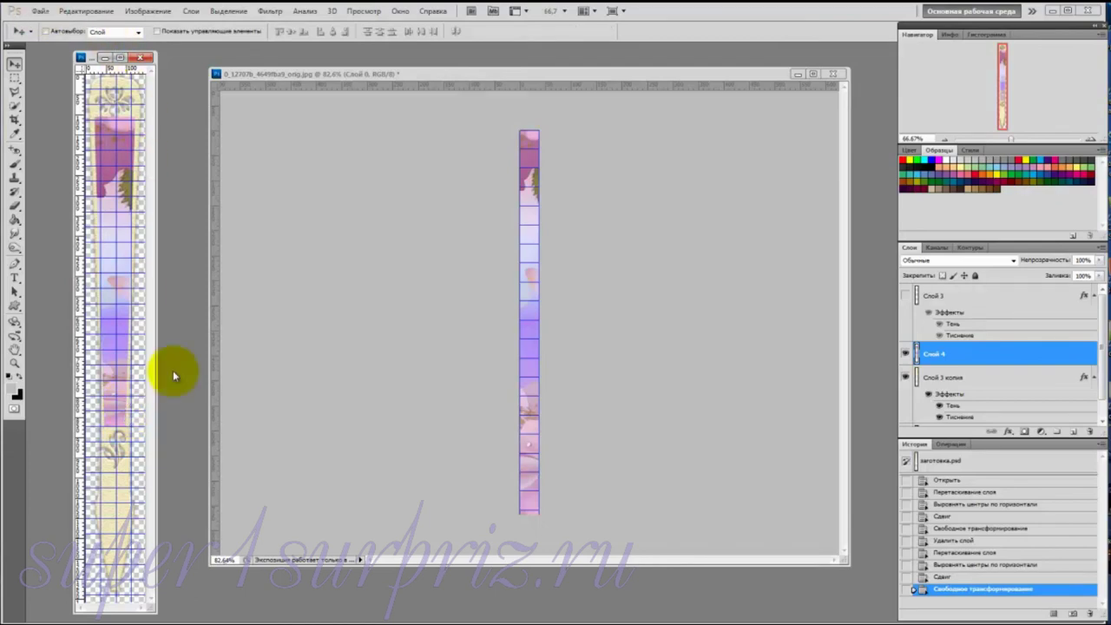
Save the blade as заготовка.png in PNG format with default PNG options.
{"action": "left_click", "coordinate": [40, 12]}
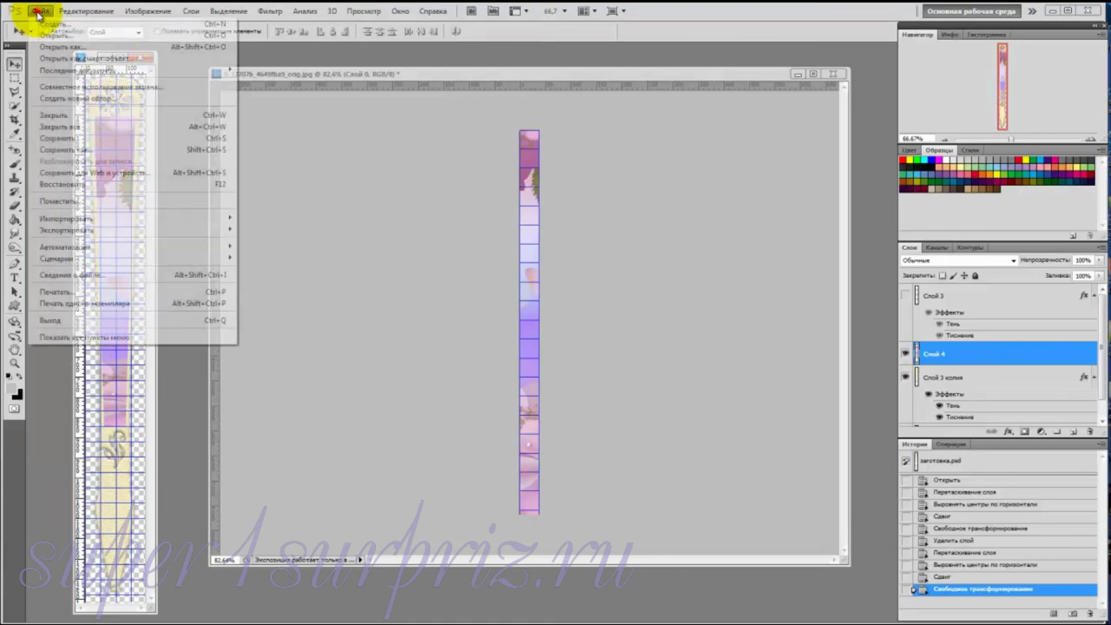
{"action": "left_click", "coordinate": [59, 151]}
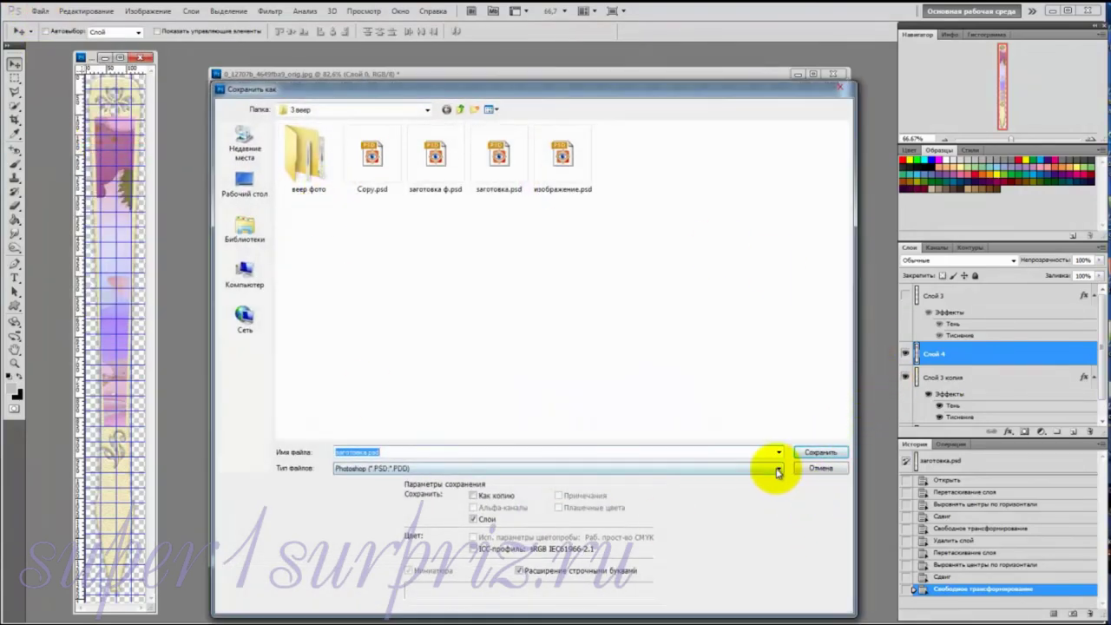
{"action": "left_click", "coordinate": [777, 468]}
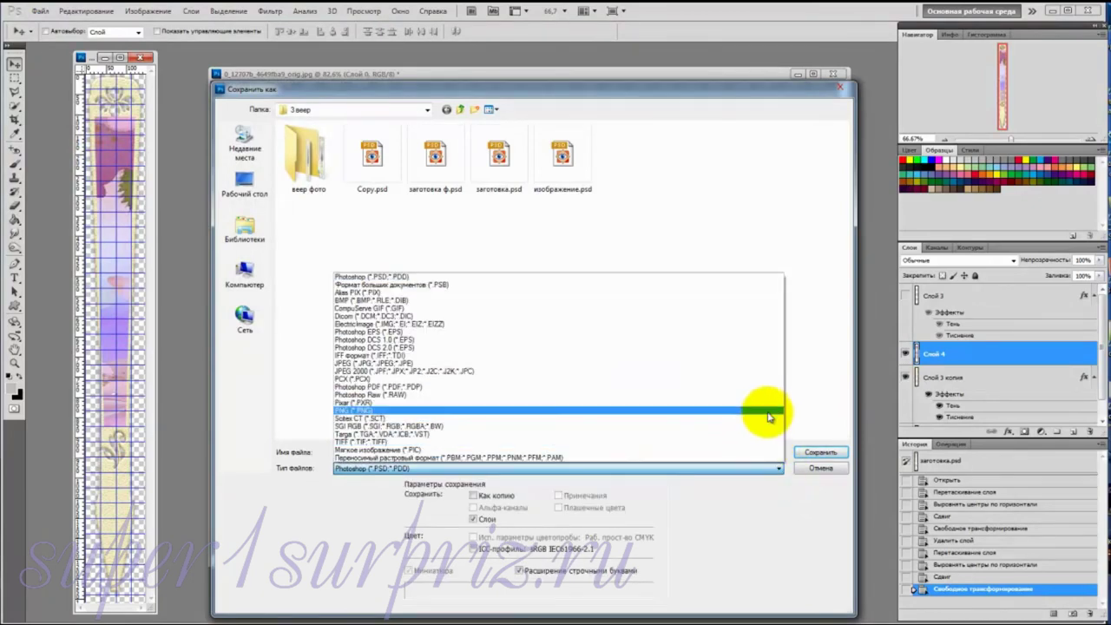
{"action": "left_click", "coordinate": [770, 410]}
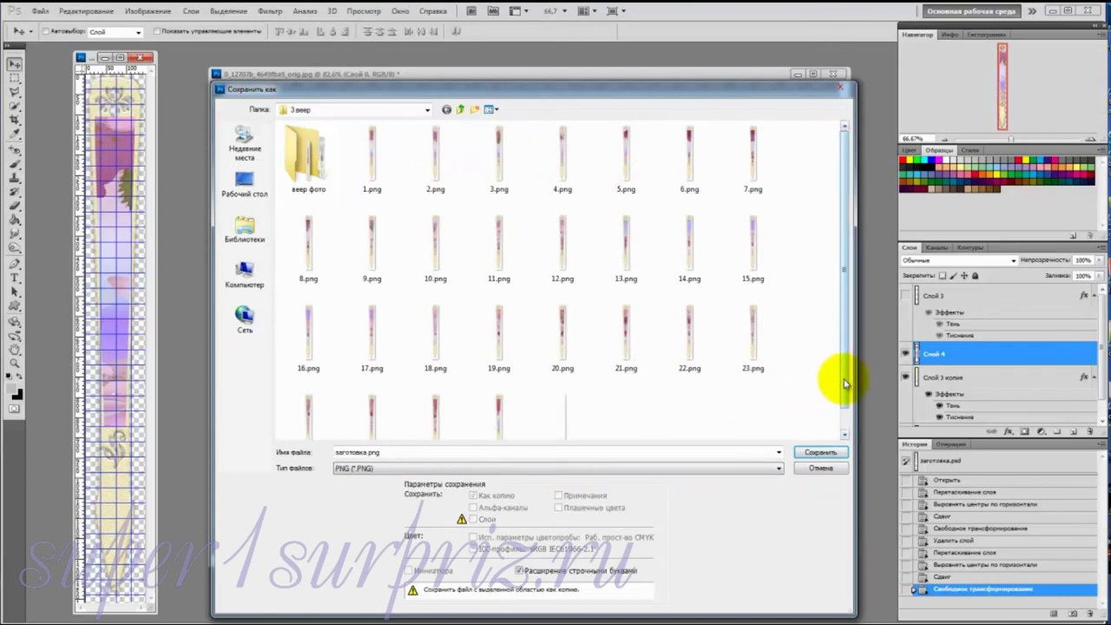
{"action": "left_click_drag", "start_coordinate": [843, 380], "coordinate": [834, 405]}
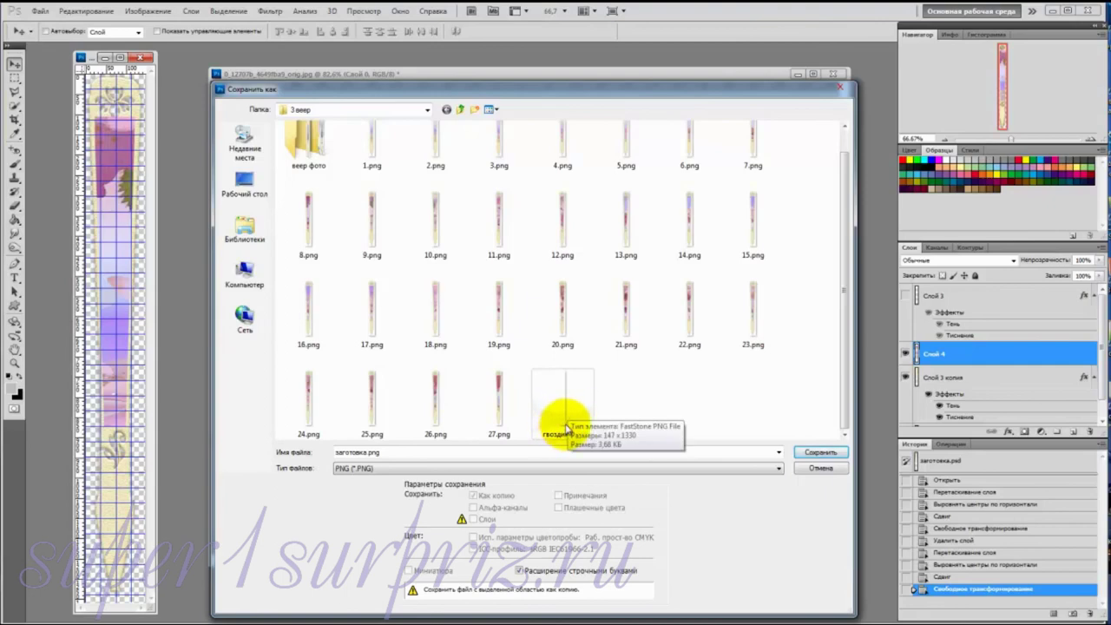
{"action": "left_click", "coordinate": [820, 452]}
{"action": "key", "text": "Return"}
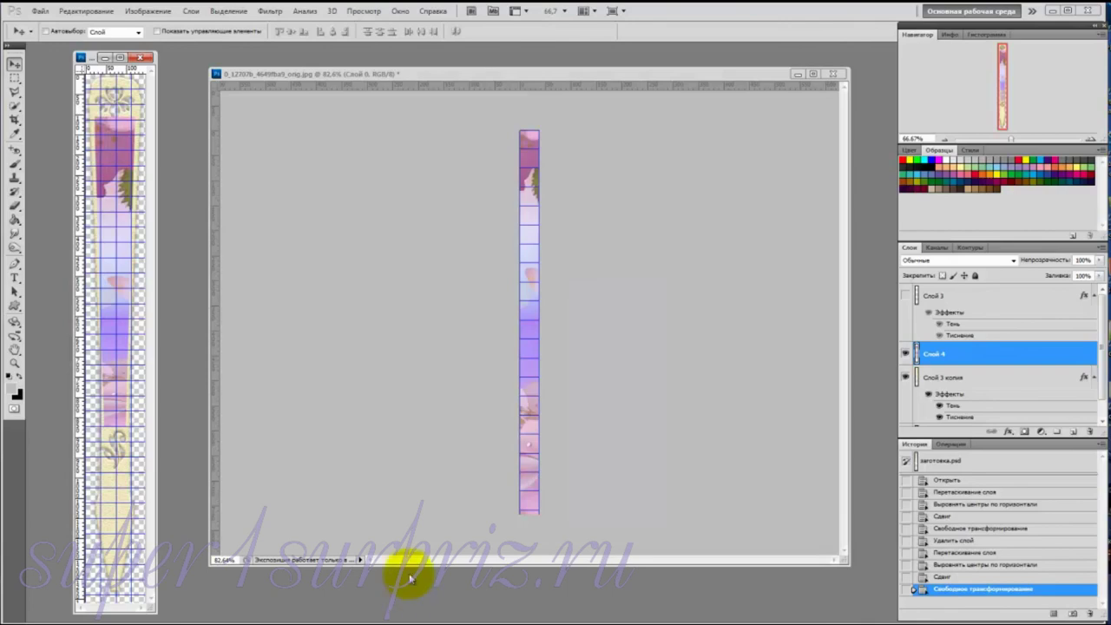
Show Слой 3 and hide Слой 4 and Слой 3 копия in the Layers panel.
{"action": "left_click", "coordinate": [906, 296]}
{"action": "left_click", "coordinate": [906, 354]}
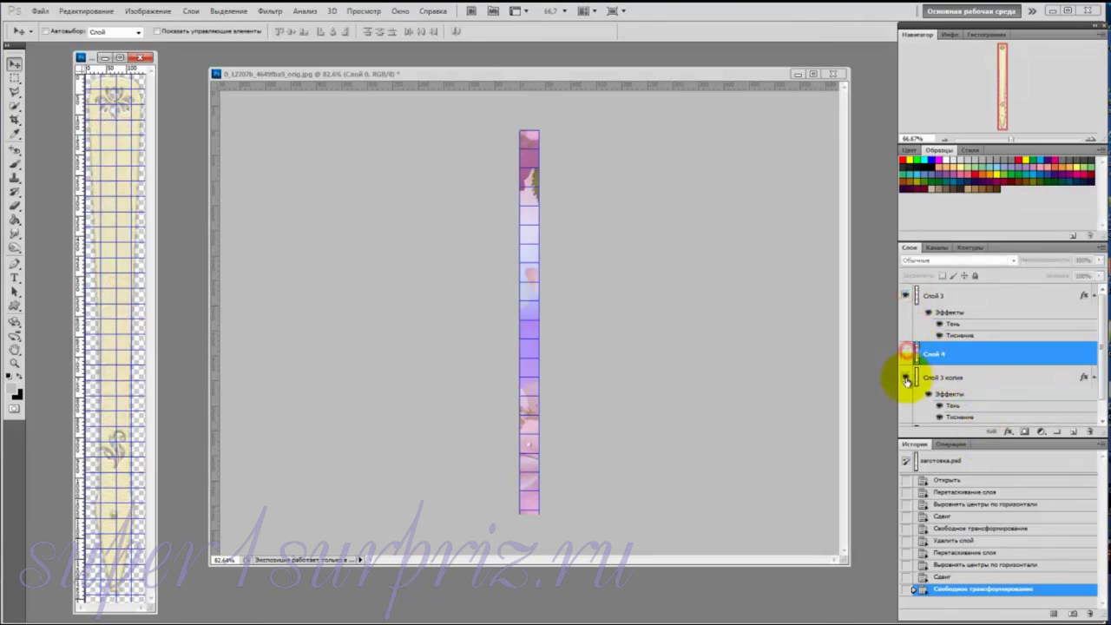
{"action": "left_click", "coordinate": [906, 377]}
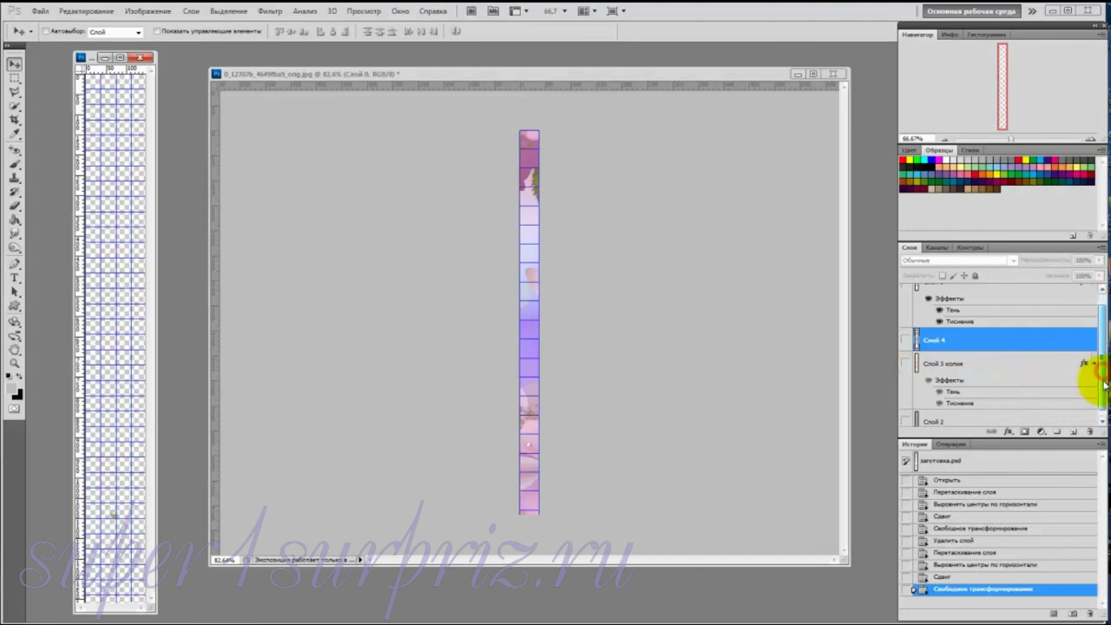
{"action": "scroll", "coordinate": [1102, 372], "scroll_direction": "down", "scroll_amount": 2}
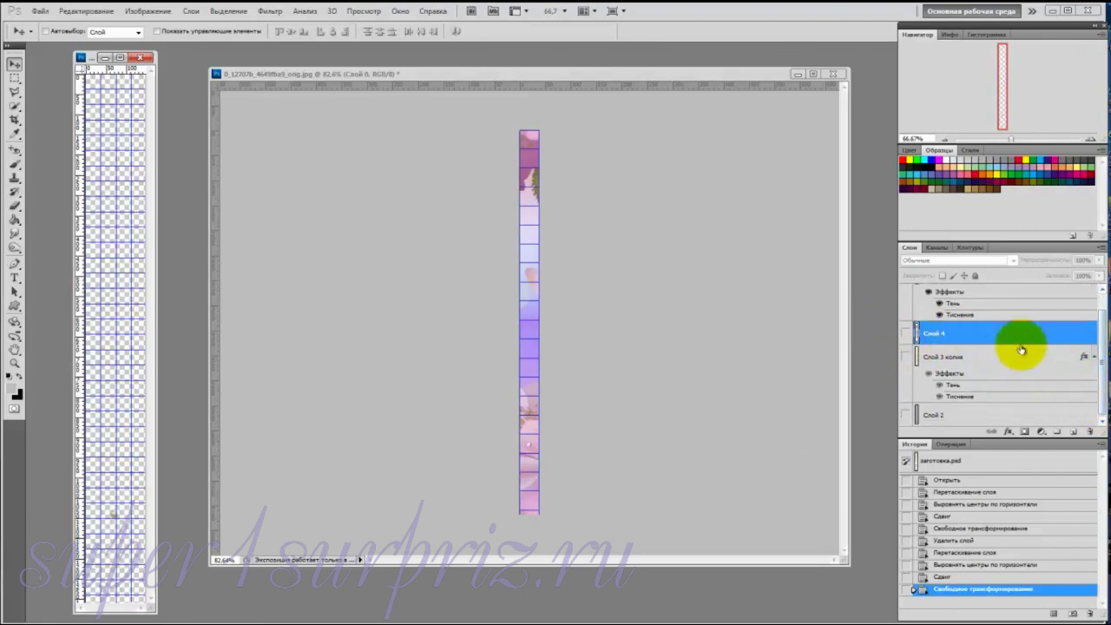
{"action": "scroll", "coordinate": [1098, 370], "scroll_direction": "up", "scroll_amount": 1}
{"action": "scroll", "coordinate": [1103, 372], "scroll_direction": "up", "scroll_amount": 1}
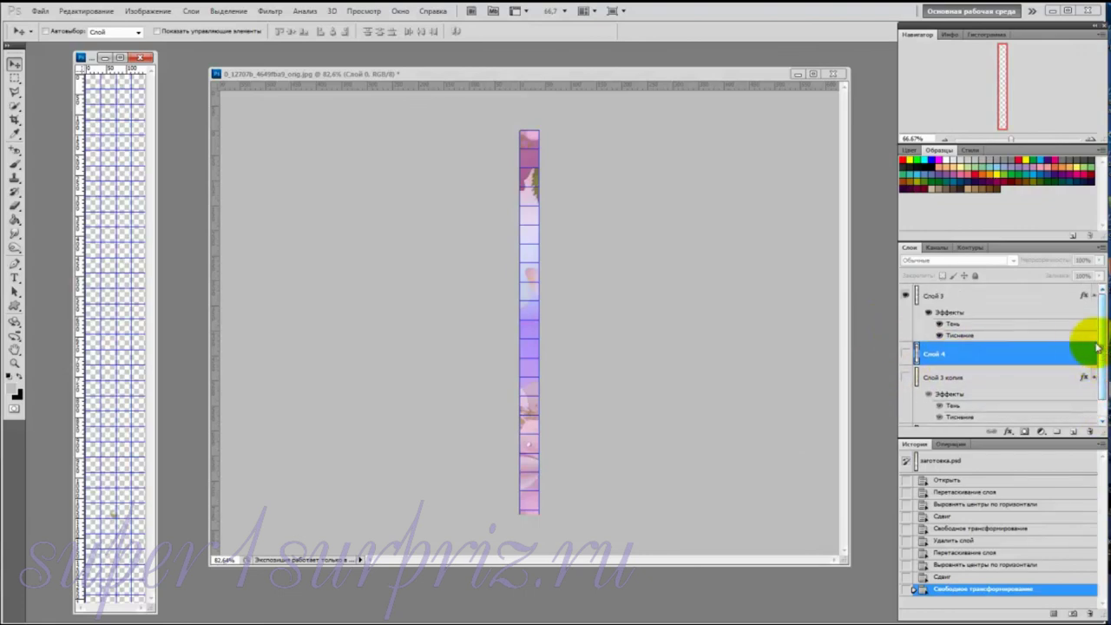